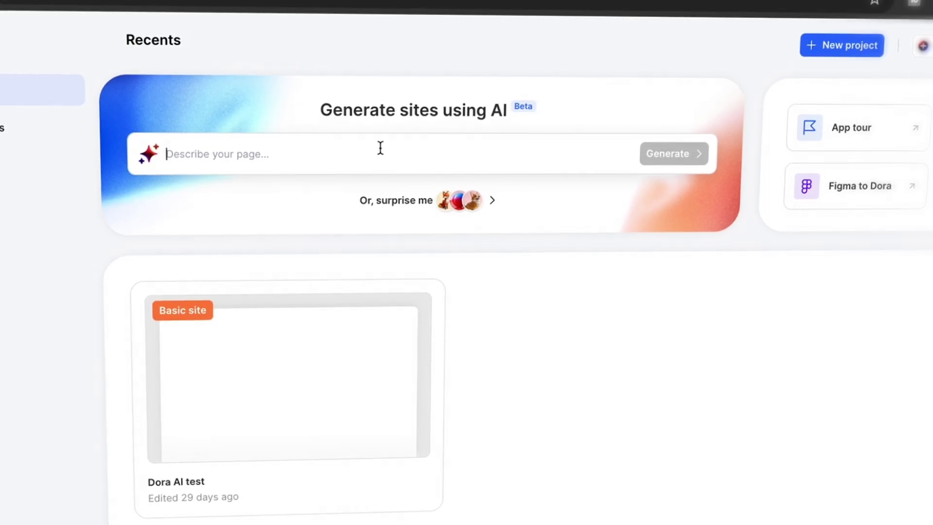
# Enter the prompt 'cyberpunk minimal landing page, neon, sleek, modern' and start site generation.
pyautogui.click(381, 148)
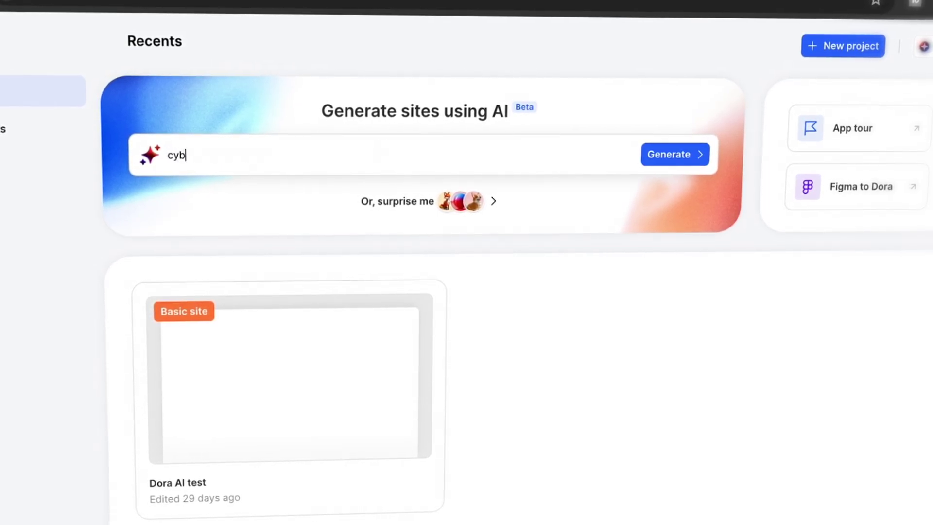
pyautogui.write('cyberp')
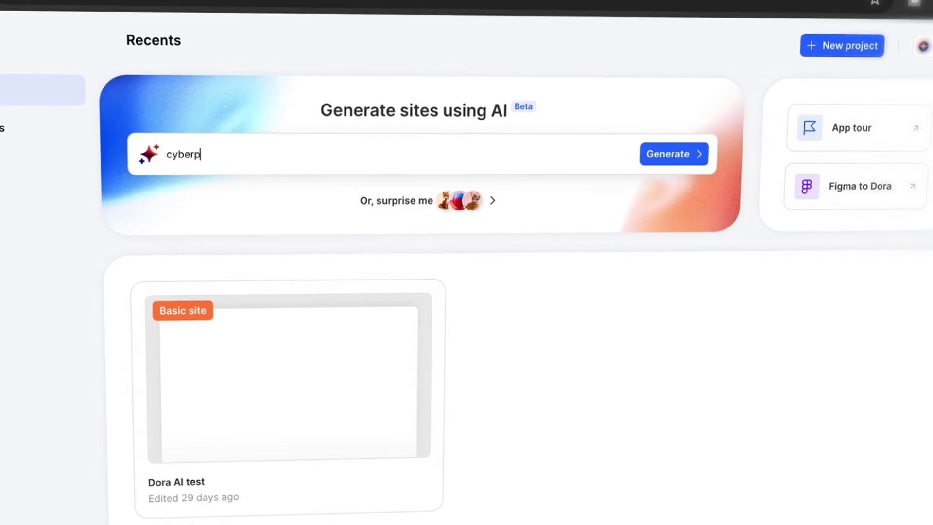
pyautogui.write('unk min')
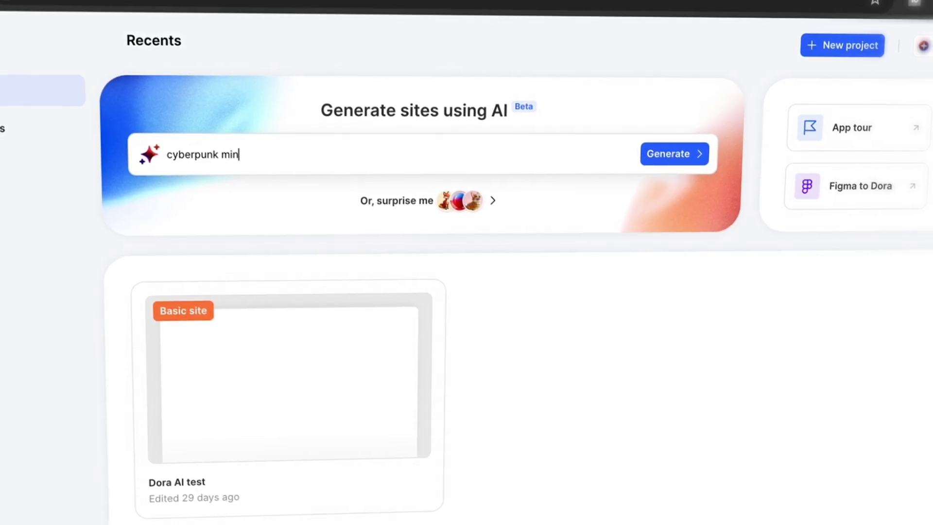
pyautogui.write('imal landing page, ')
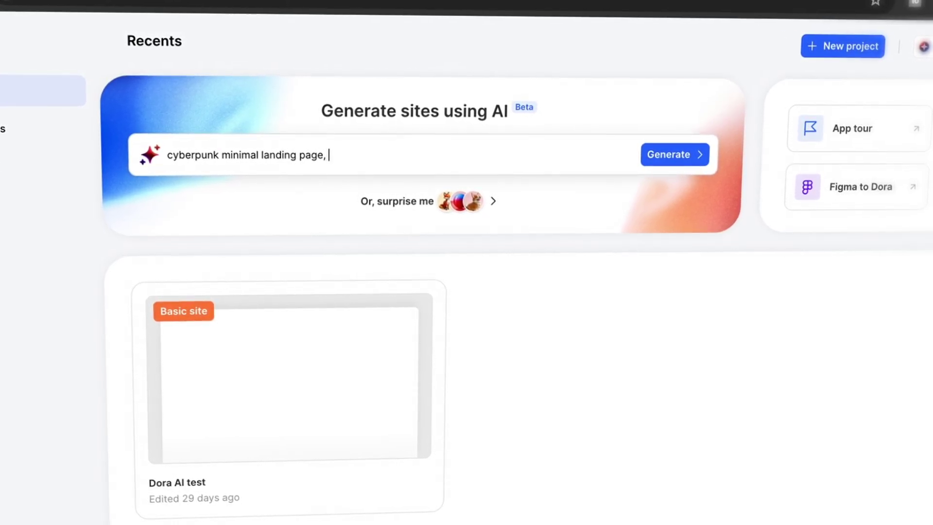
pyautogui.write('neon,')
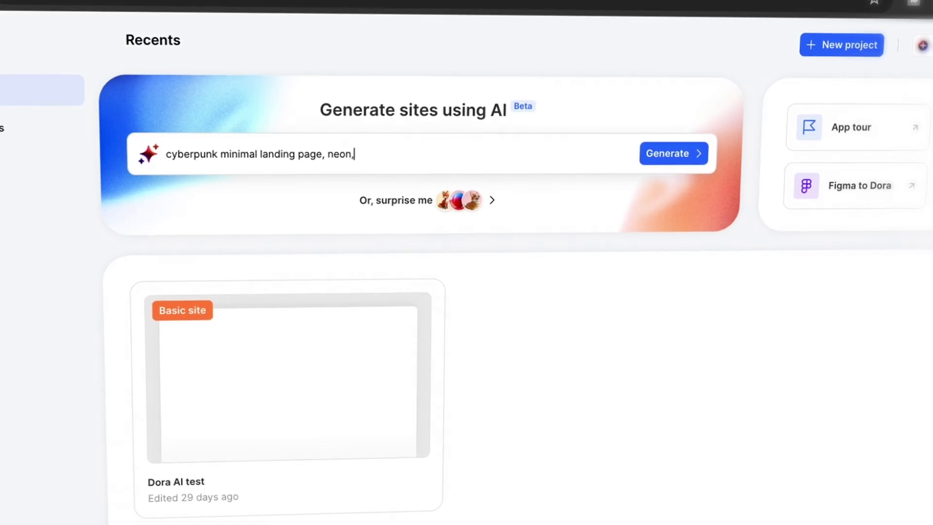
pyautogui.write(' sleek, modern')
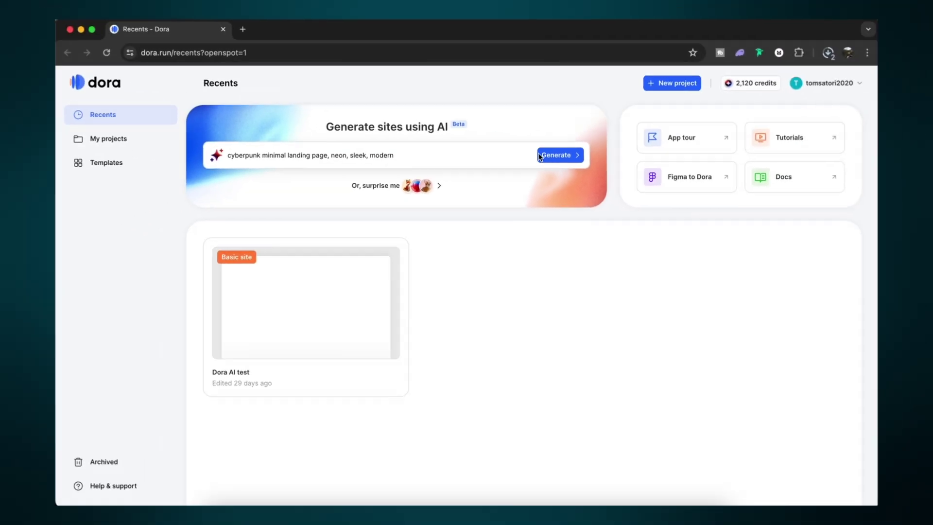
pyautogui.click(558, 157)
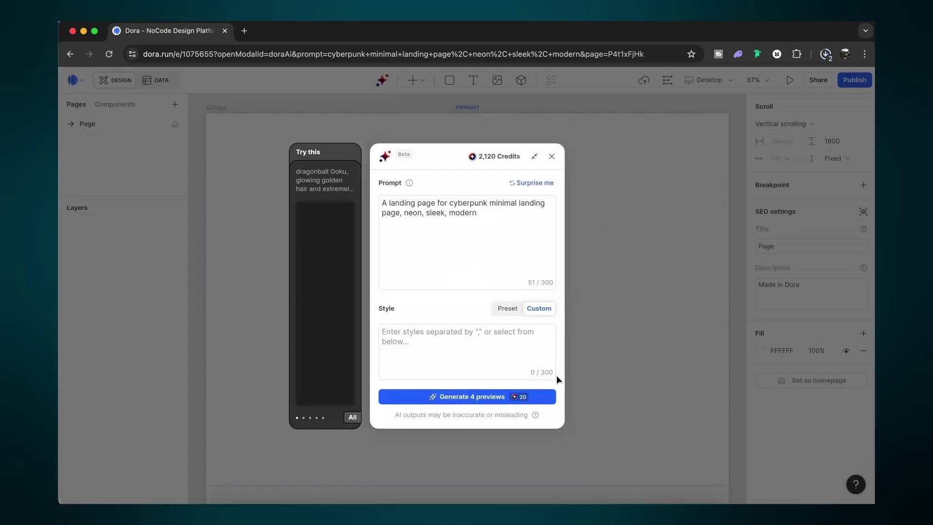
# Request four preview designs from the cyberpunk landing page prompt.
pyautogui.click(475, 402)
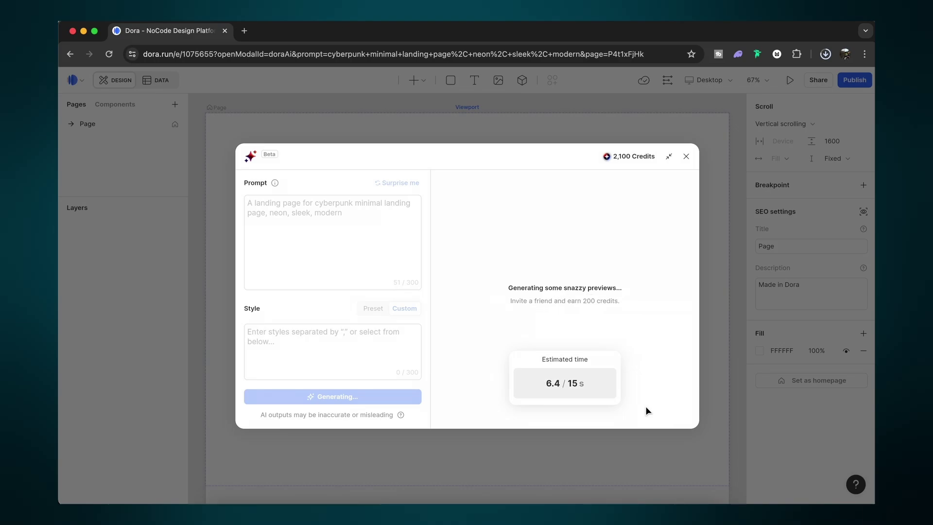
# Compare the preview thumbnails and build the full page from the third dark design.
pyautogui.moveTo(601, 302)
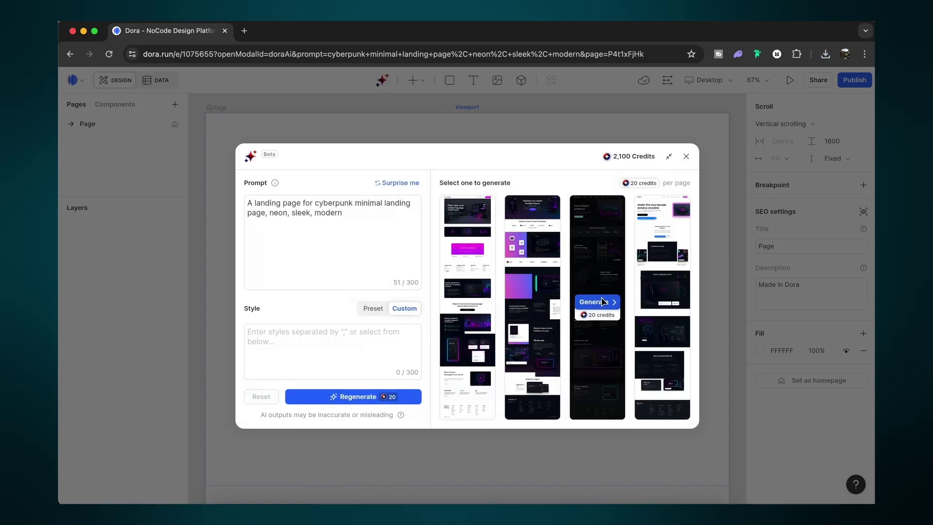
pyautogui.moveTo(541, 329)
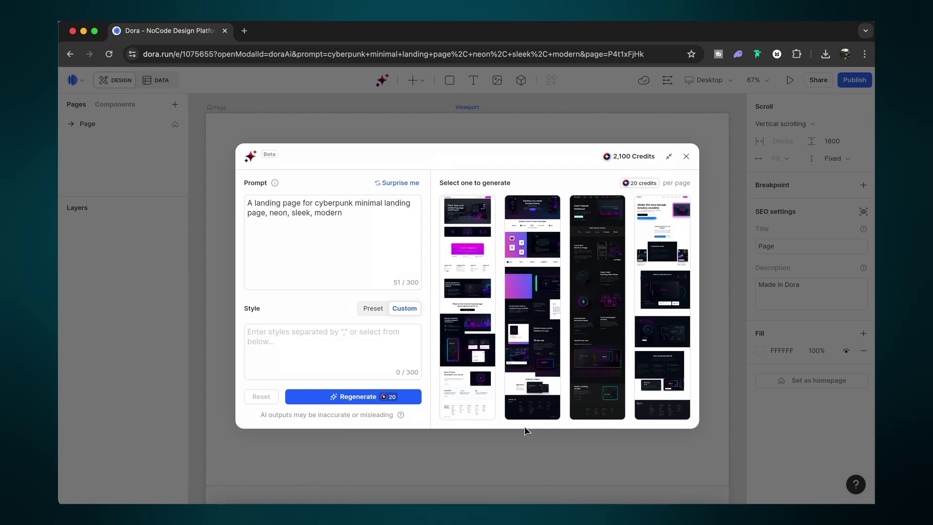
pyautogui.moveTo(476, 389)
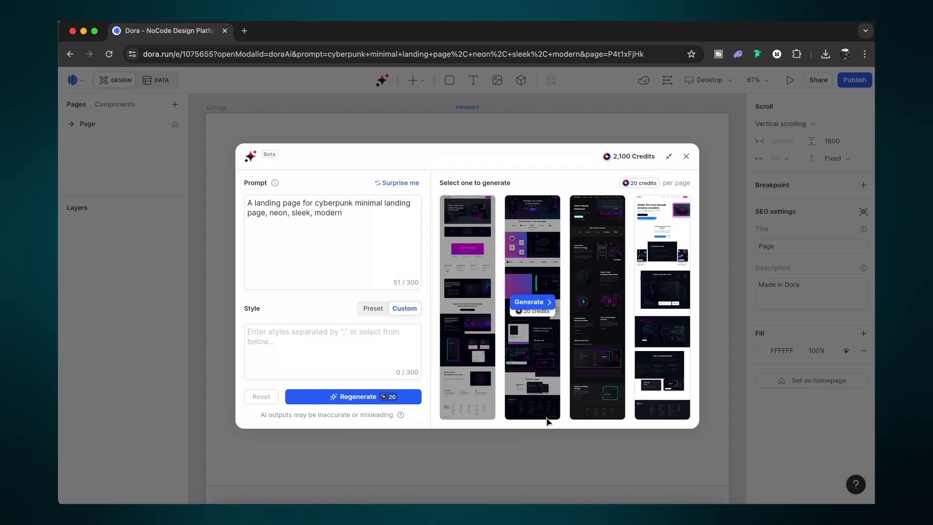
pyautogui.moveTo(607, 349)
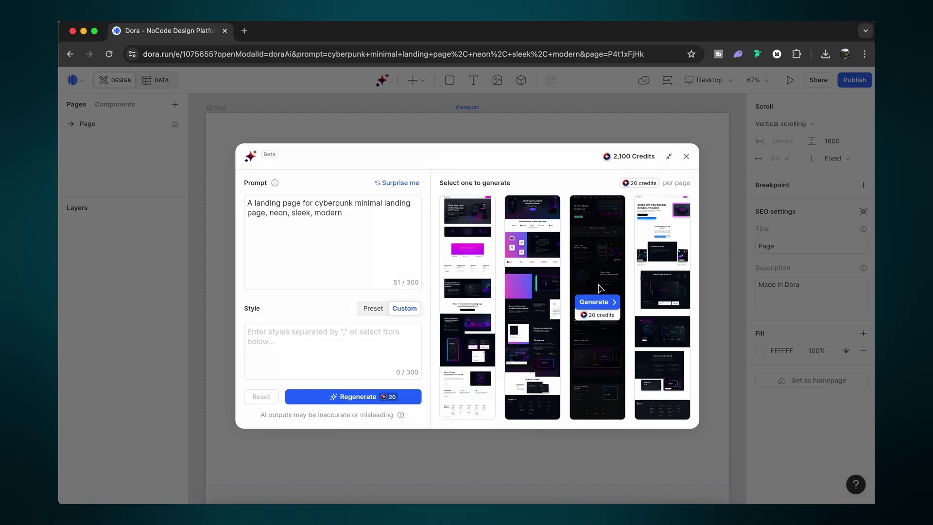
pyautogui.click(598, 307)
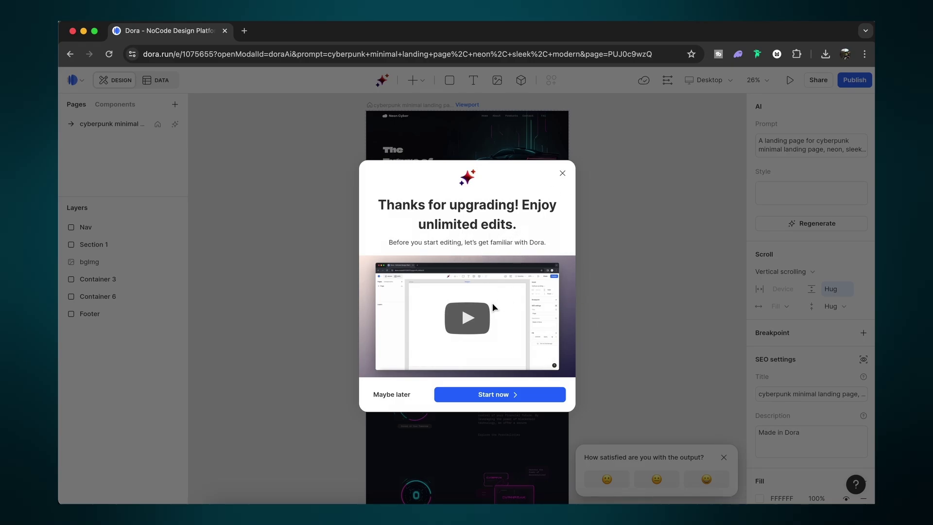
# Dismiss the upgrade and satisfaction popups, then scroll through the generated Neon Cyber page.
pyautogui.click(406, 395)
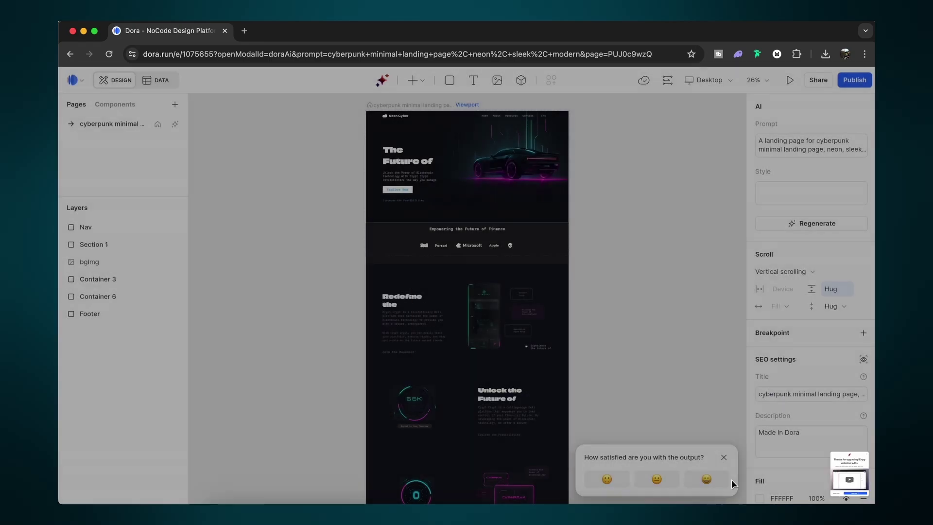
pyautogui.click(724, 458)
pyautogui.scroll(10, 579, 271)
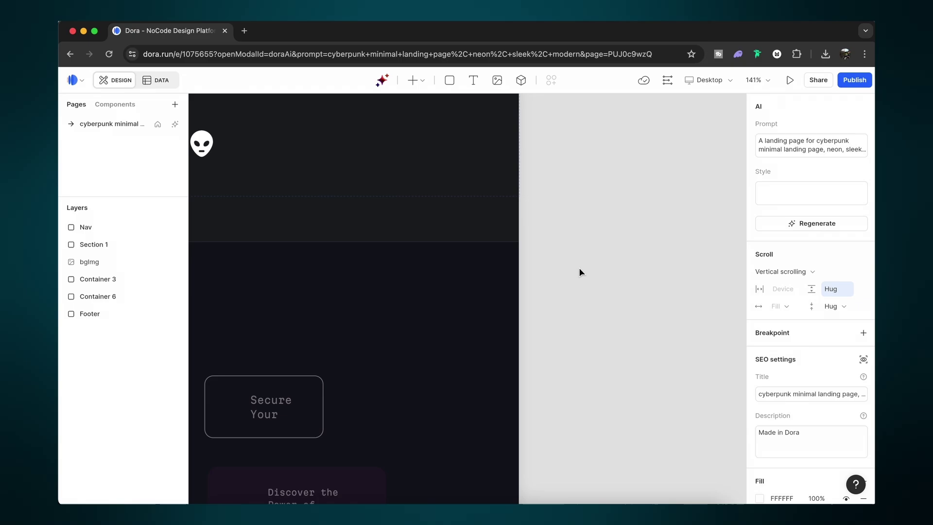
pyautogui.scroll(-6, 579, 271)
pyautogui.scroll(5, 481, 265)
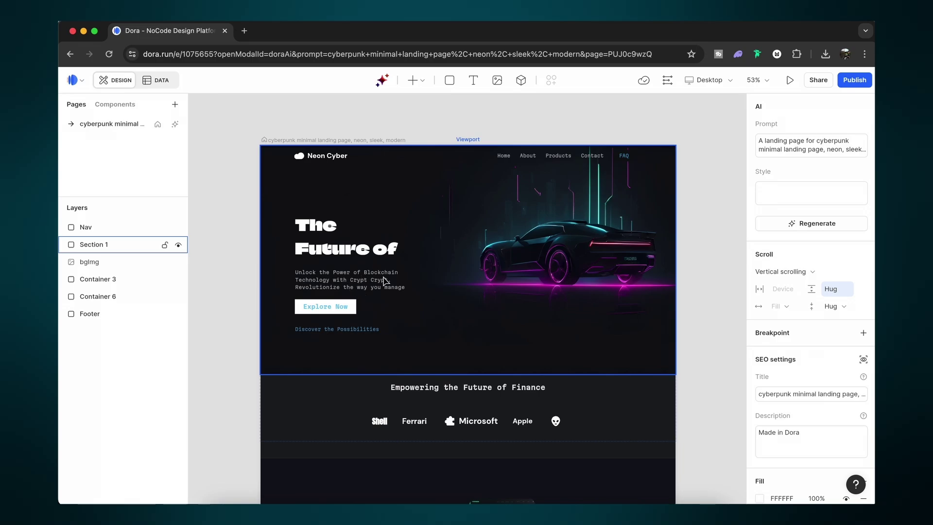
pyautogui.scroll(-6, 510, 312)
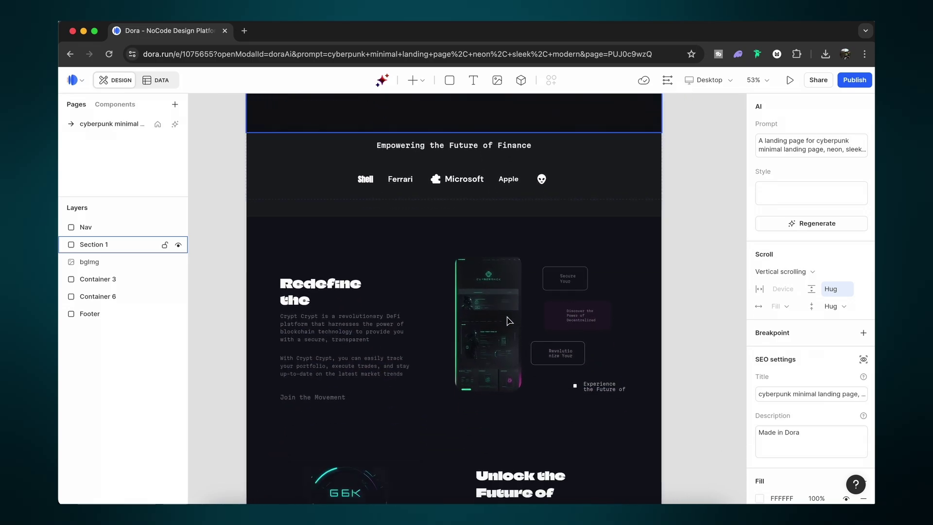
pyautogui.scroll(-8, 508, 321)
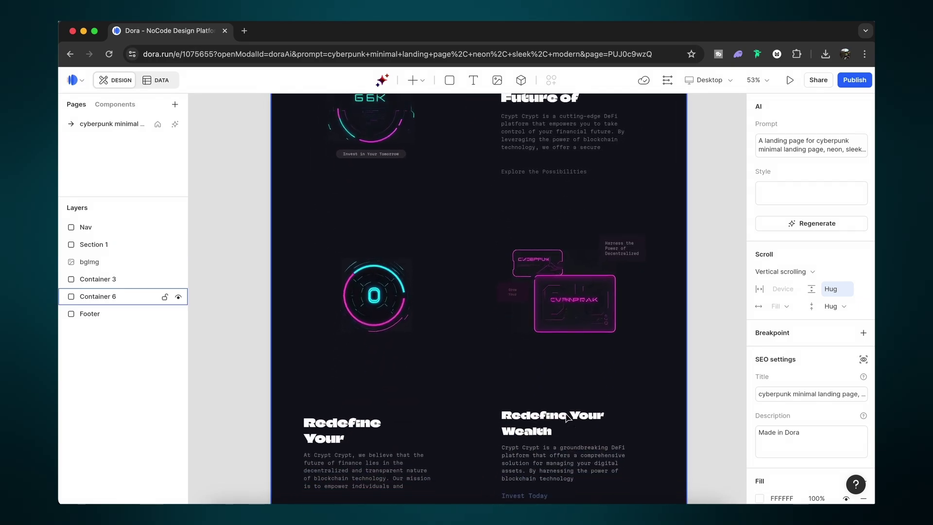
# Change the paragraph under 'Redefine Your Wealth' to 'Change this', leaving the Martian Mono font.
pyautogui.click(567, 417)
pyautogui.scroll(-3, 558, 437)
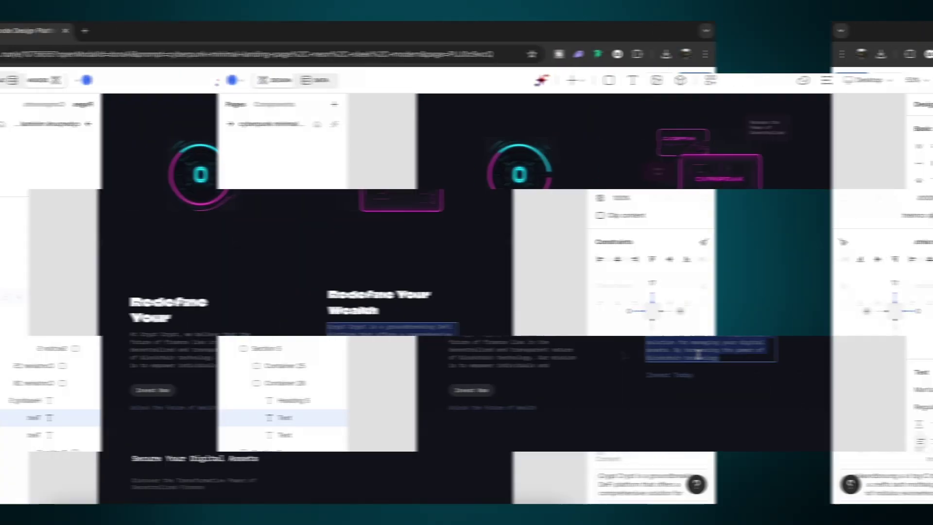
pyautogui.click(543, 354)
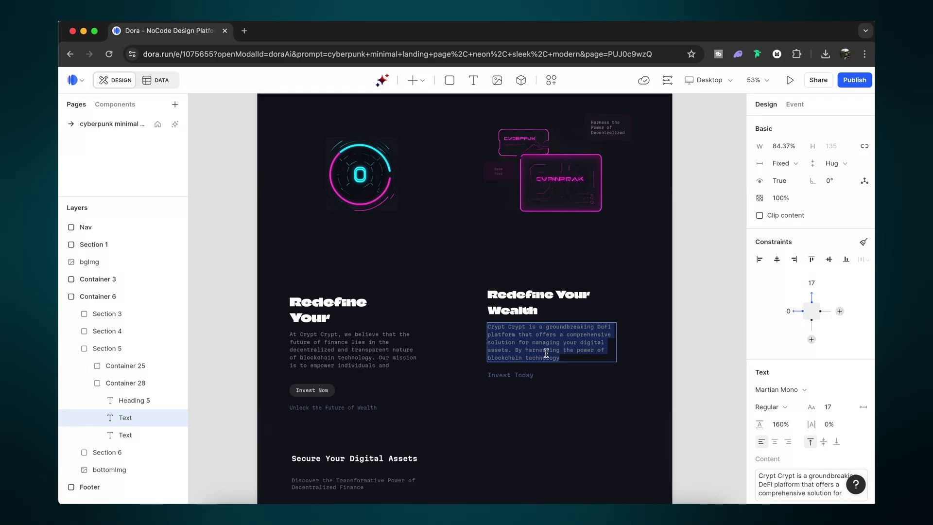
pyautogui.write('Change this')
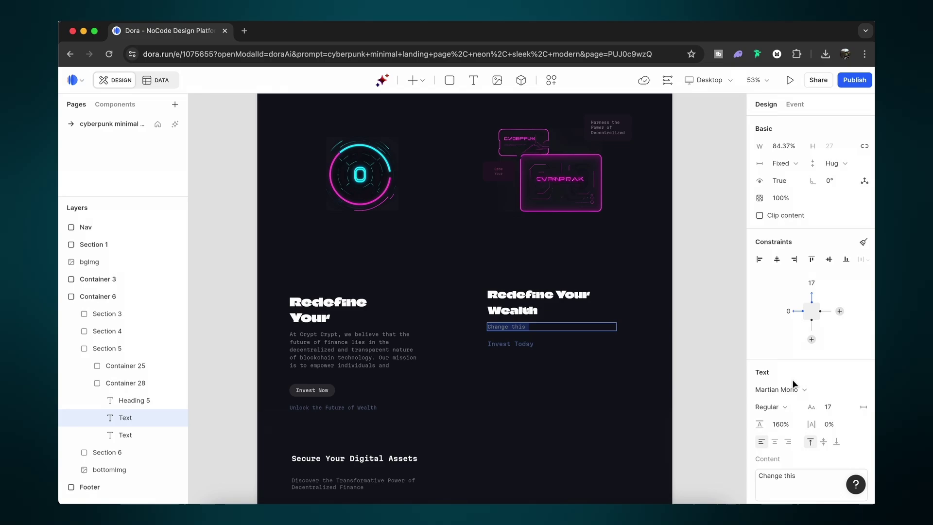
pyautogui.click(802, 388)
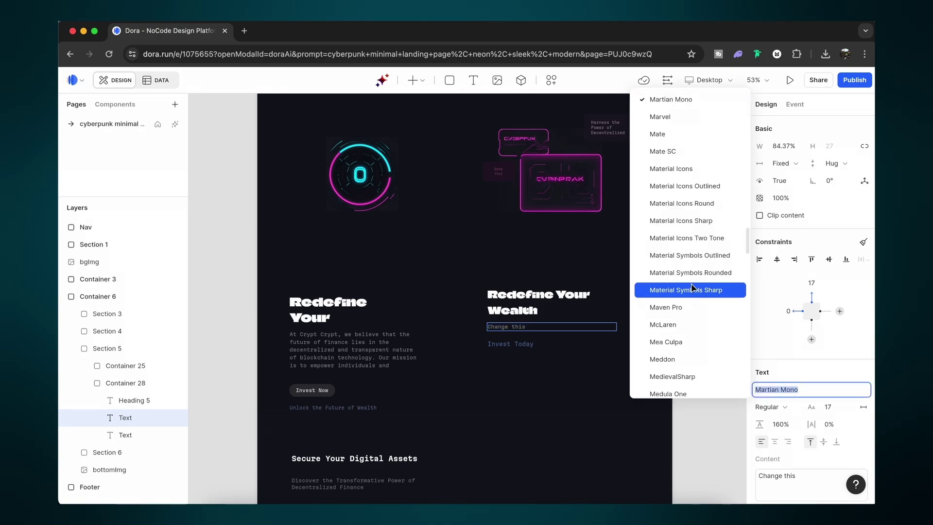
pyautogui.press('Escape')
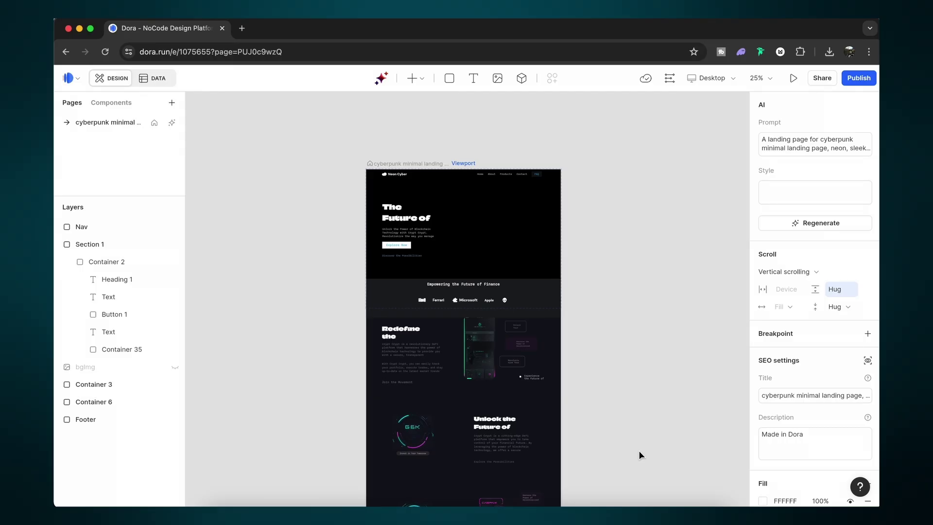
# Select the hero Section 1 and its Container 2 text block, then clear the selection.
pyautogui.scroll(10, 516, 219)
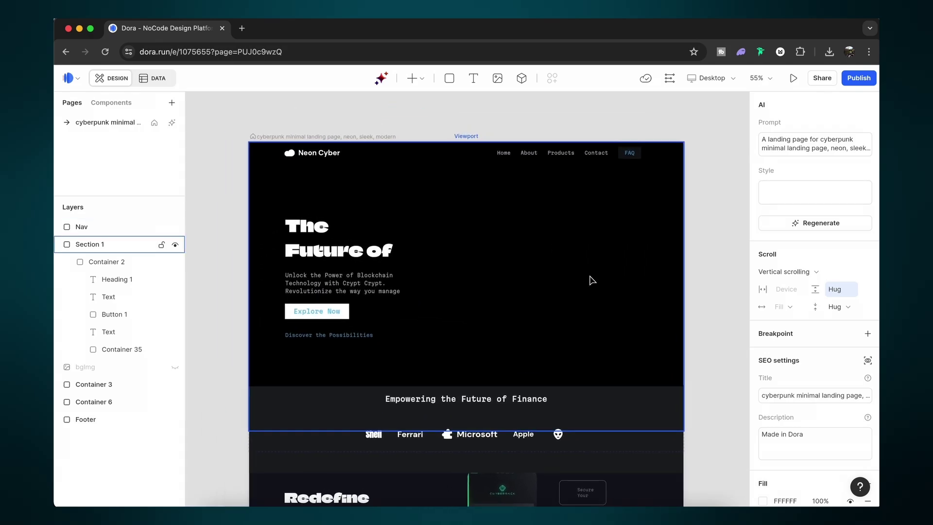
pyautogui.click(592, 279)
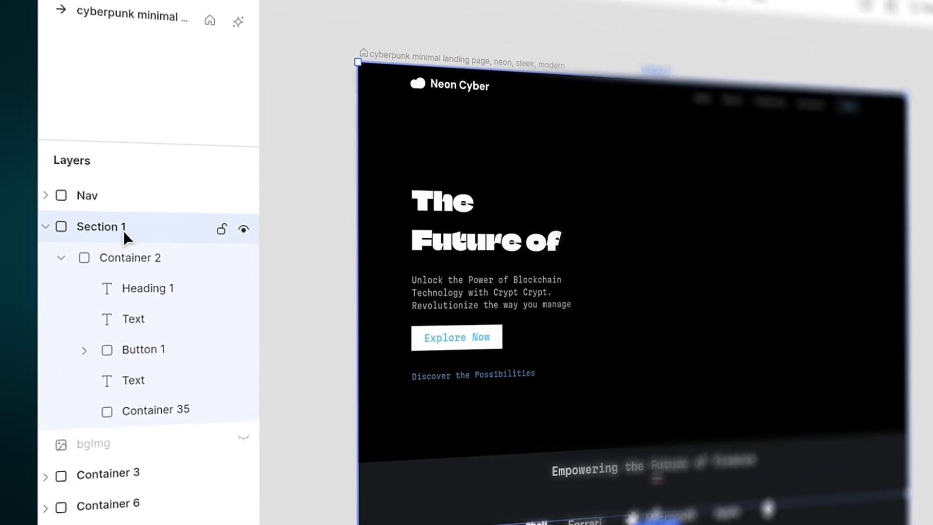
pyautogui.click(124, 258)
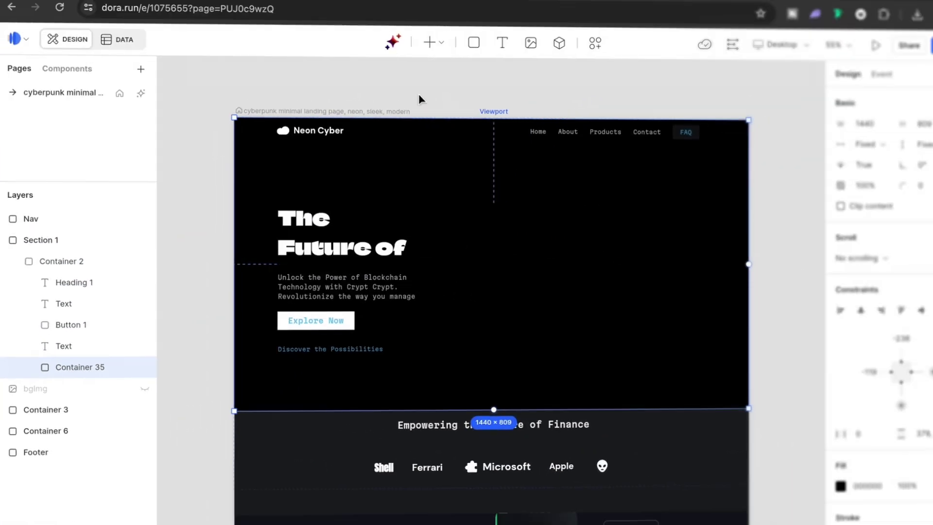
pyautogui.click(424, 124)
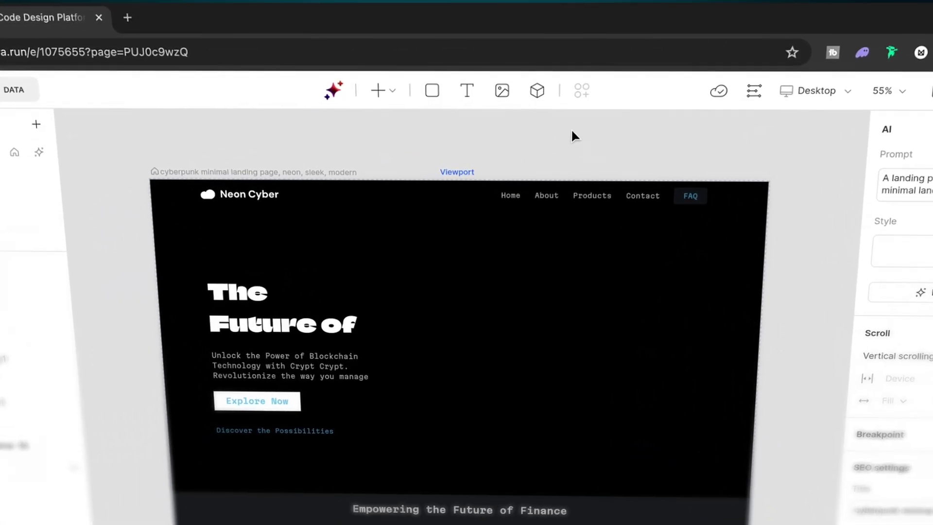
# Place a 3D widget in the hero, size it to 593×489, and begin importing a model.
pyautogui.click(537, 90)
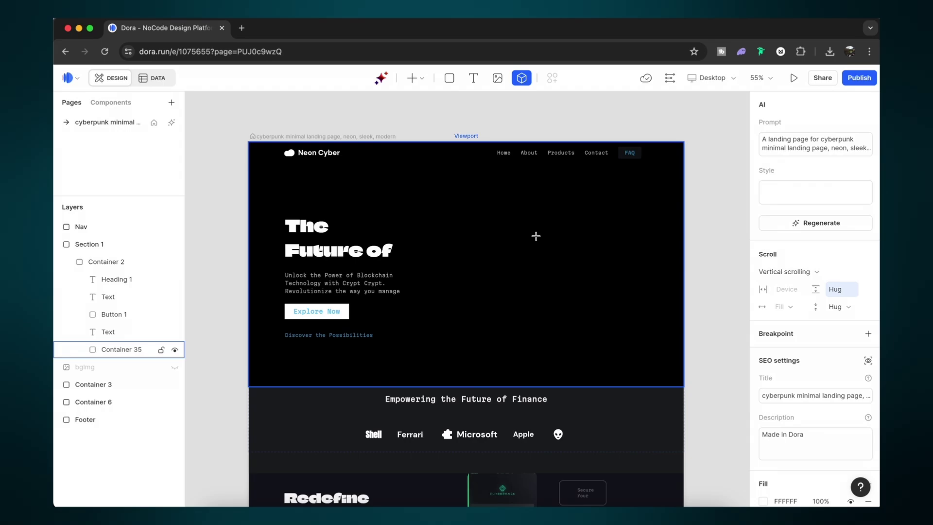
pyautogui.click(529, 248)
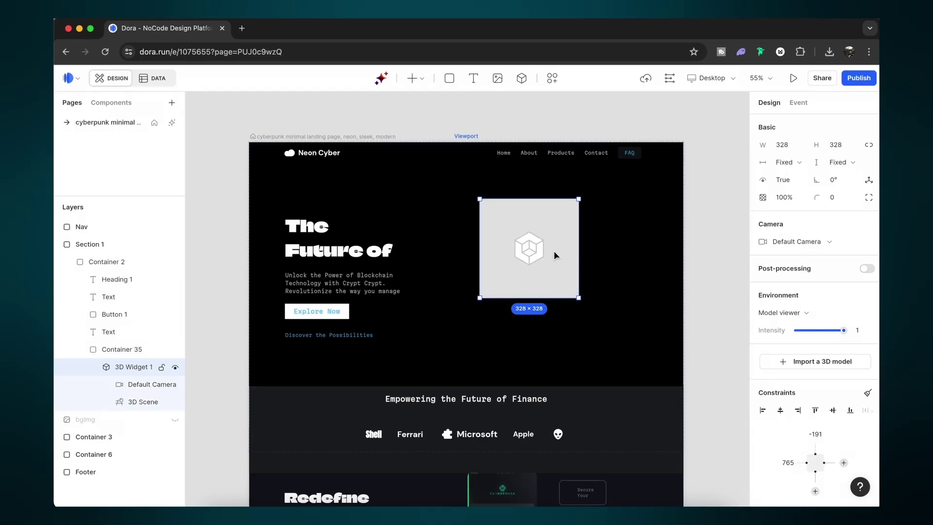
pyautogui.moveTo(580, 298); pyautogui.dragTo(630, 333)
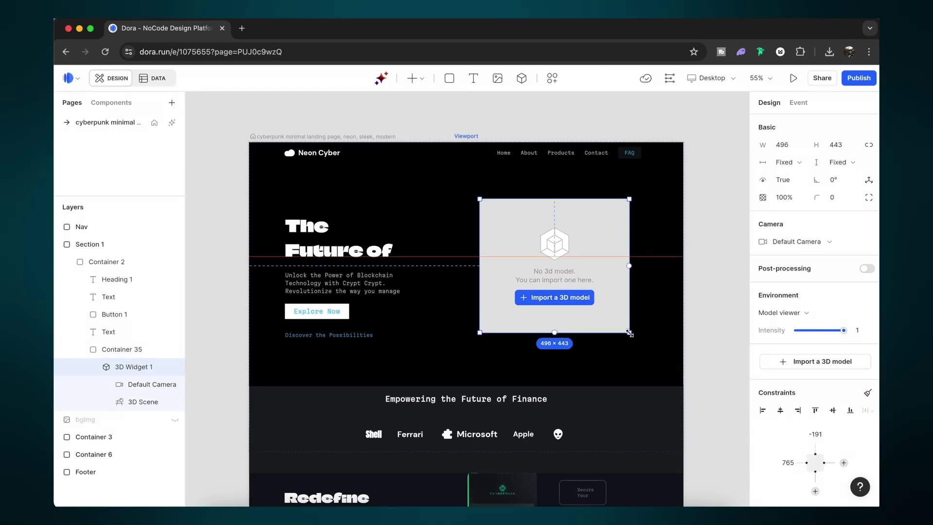
pyautogui.moveTo(603, 288)
pyautogui.mouseDown()
pyautogui.moveTo(594, 291)
pyautogui.moveTo(597, 302)
pyautogui.mouseUp()
pyautogui.moveTo(619, 336)
pyautogui.mouseDown()
pyautogui.moveTo(630, 340)
pyautogui.moveTo(614, 320)
pyautogui.mouseUp()
pyautogui.click(568, 304)
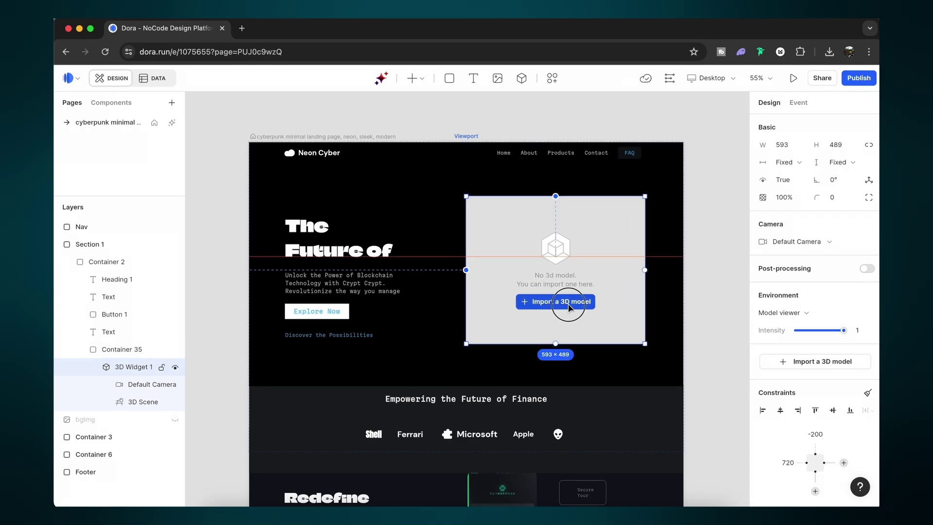
# Import the hover car .glb and orbit and zoom the camera to a low side view.
pyautogui.click(681, 447)
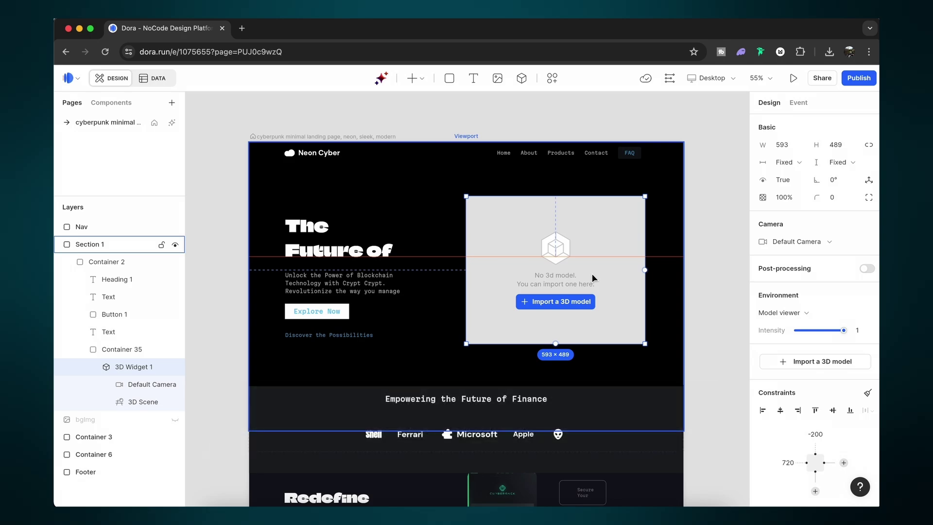
pyautogui.scroll(8, 593, 278)
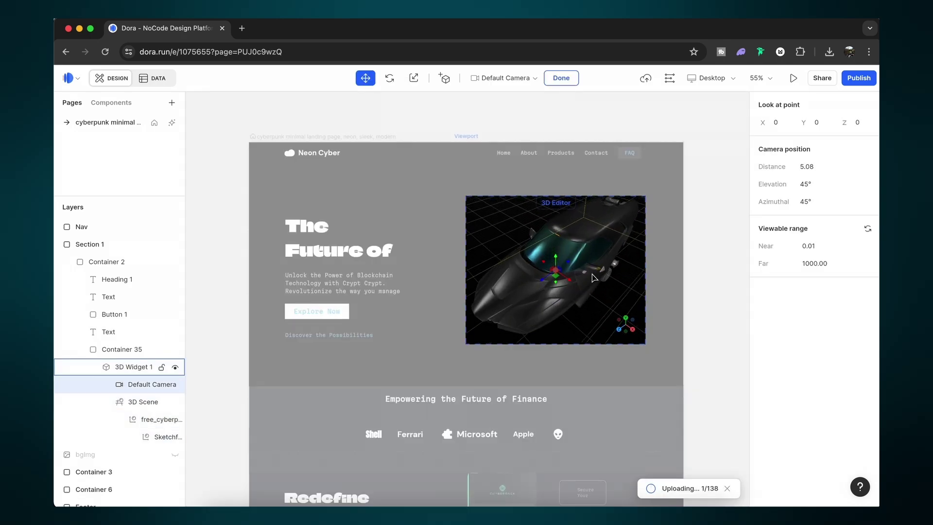
pyautogui.scroll(-4, 593, 278)
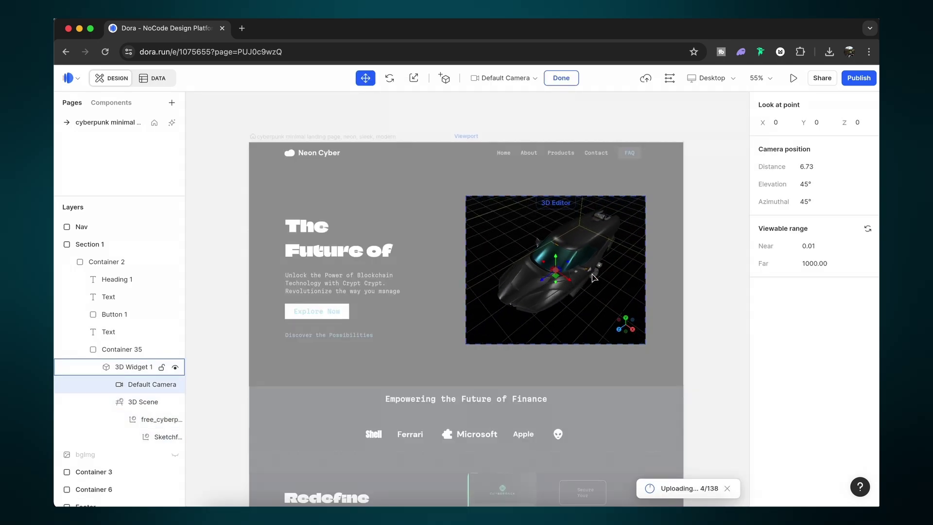
pyautogui.moveTo(592, 277); pyautogui.dragTo(661, 251)
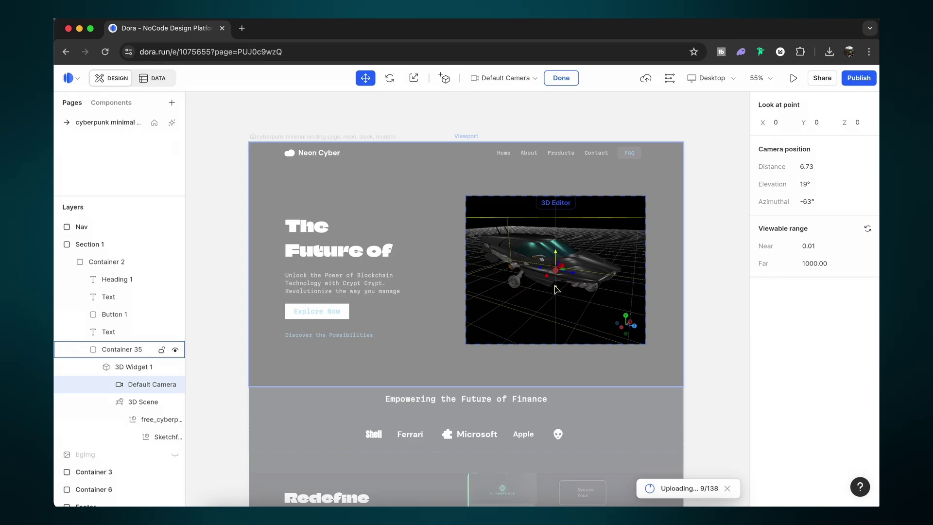
pyautogui.moveTo(557, 288)
pyautogui.mouseDown()
pyautogui.moveTo(556, 267)
pyautogui.moveTo(555, 301)
pyautogui.mouseUp()
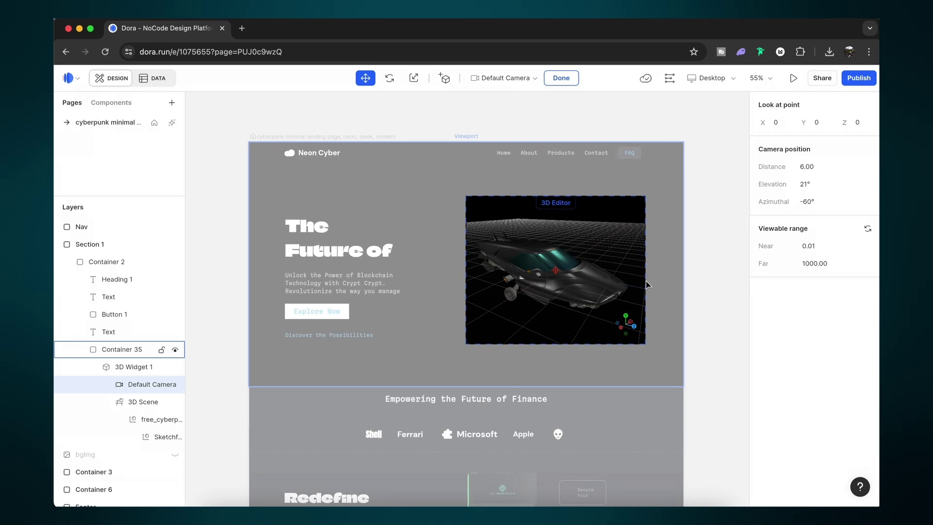
# Open the 3D scene, switch between the car model group and whole scene, then exit.
pyautogui.click(662, 276)
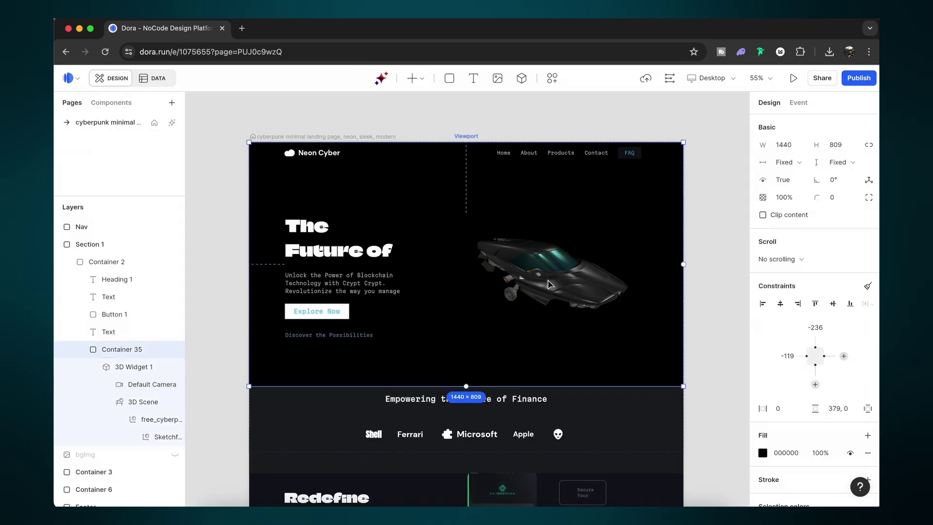
pyautogui.doubleClick(144, 407)
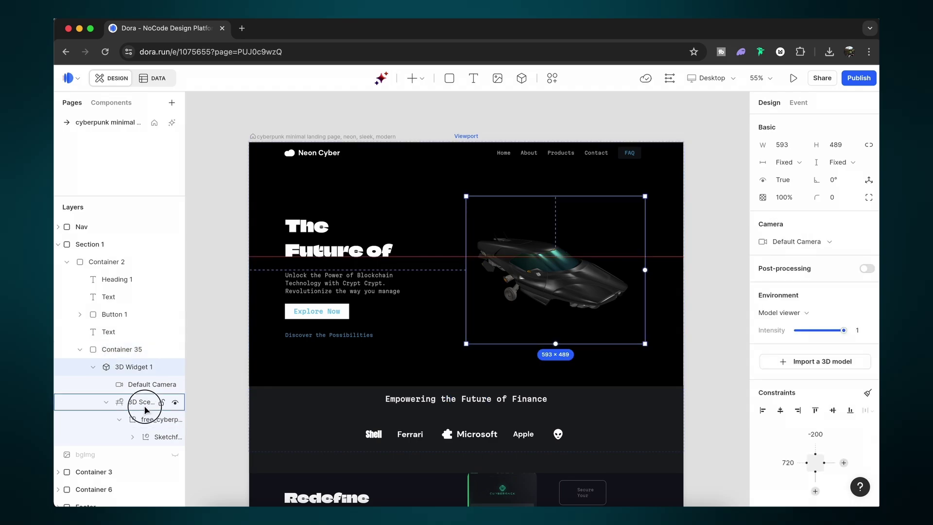
pyautogui.click(148, 423)
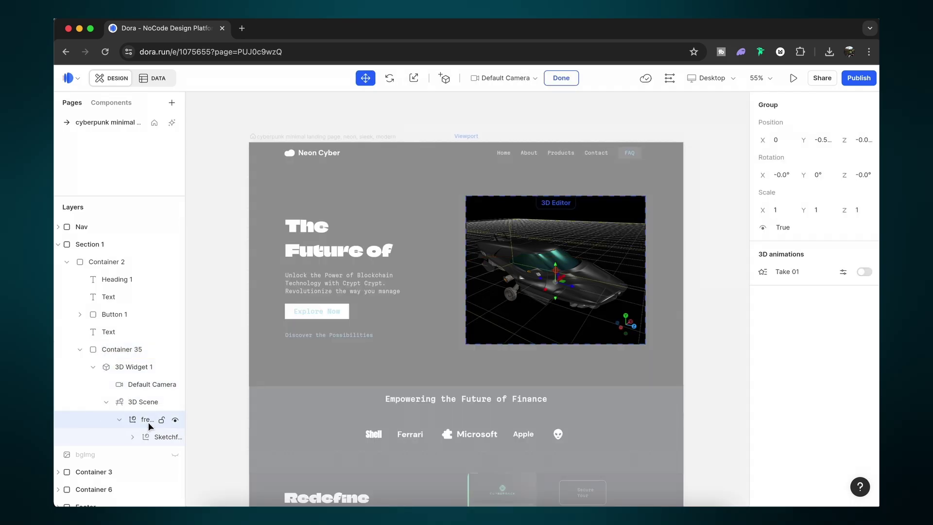
pyautogui.click(142, 403)
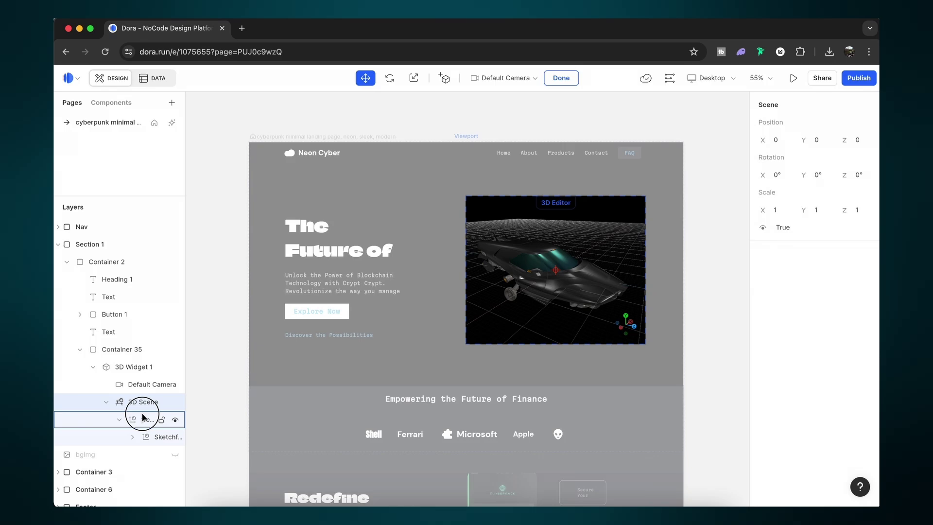
pyautogui.click(143, 417)
pyautogui.click(141, 403)
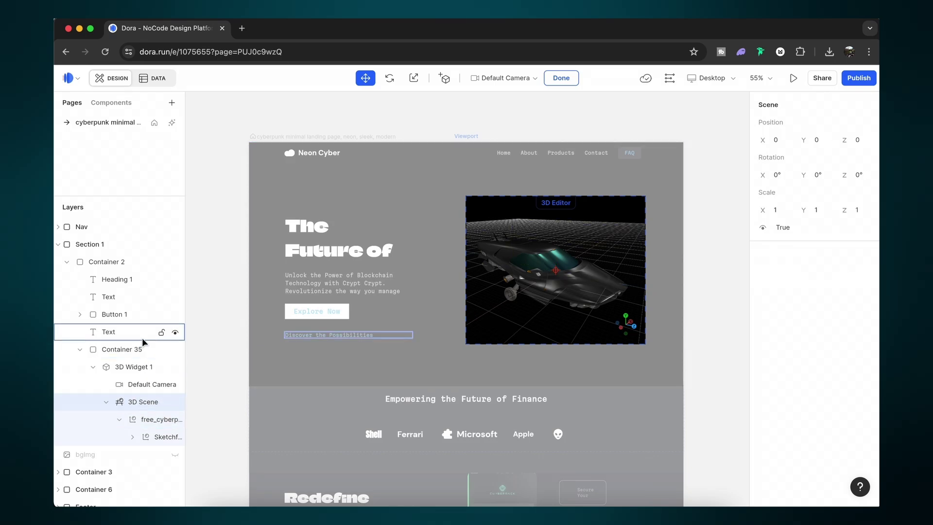
pyautogui.click(664, 317)
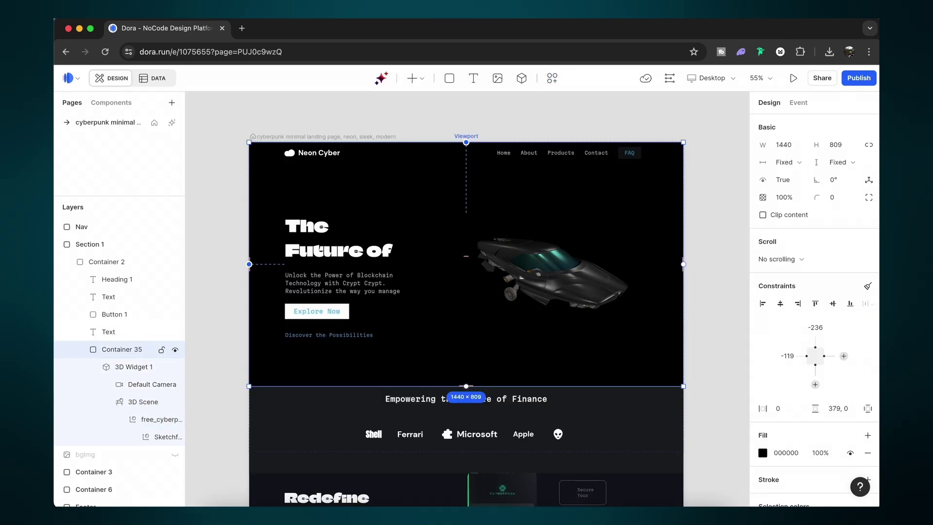
# Enlarge the car's 3D widget to 676×553 and rotate the car to a new angle.
pyautogui.click(121, 366)
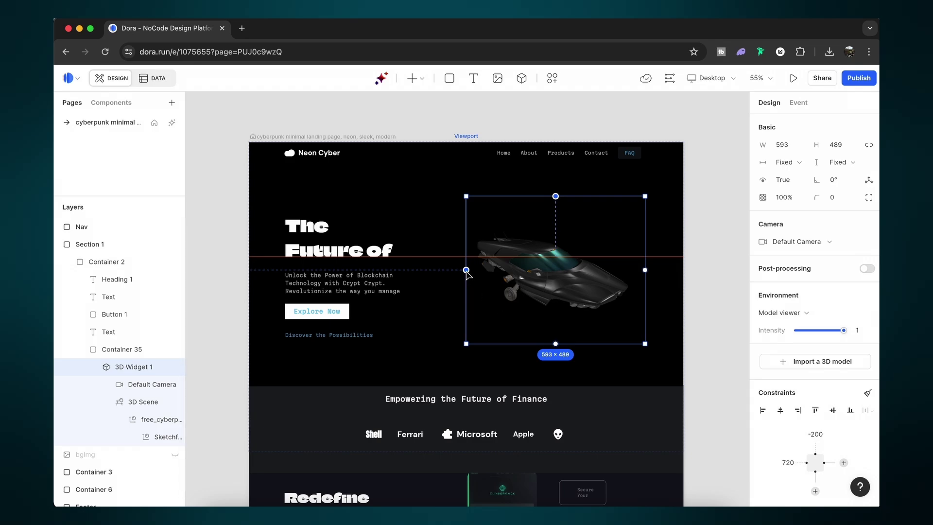
pyautogui.scroll(2, 469, 289)
pyautogui.moveTo(458, 364); pyautogui.dragTo(434, 383)
pyautogui.moveTo(594, 292); pyautogui.dragTo(559, 306)
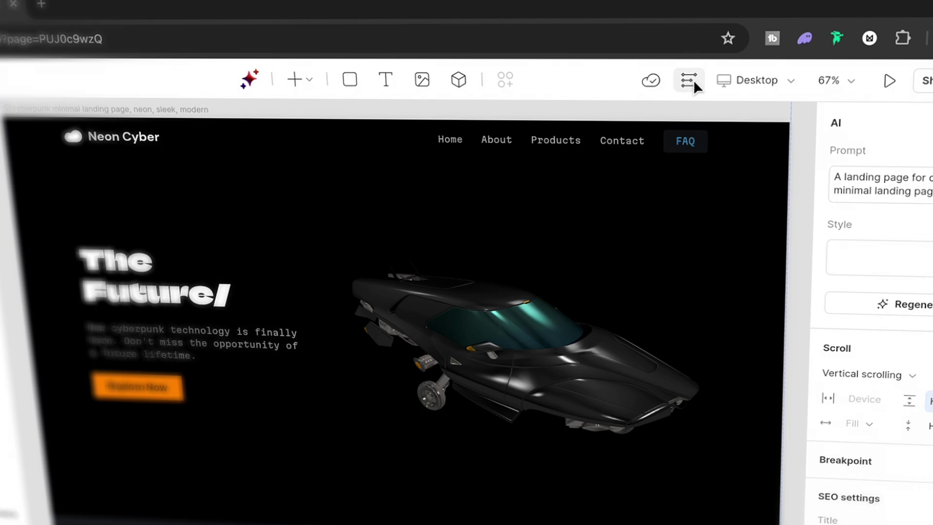
# Keyframe the hover car to tilt to 45° X rotation at scroll position 120.
pyautogui.click(689, 80)
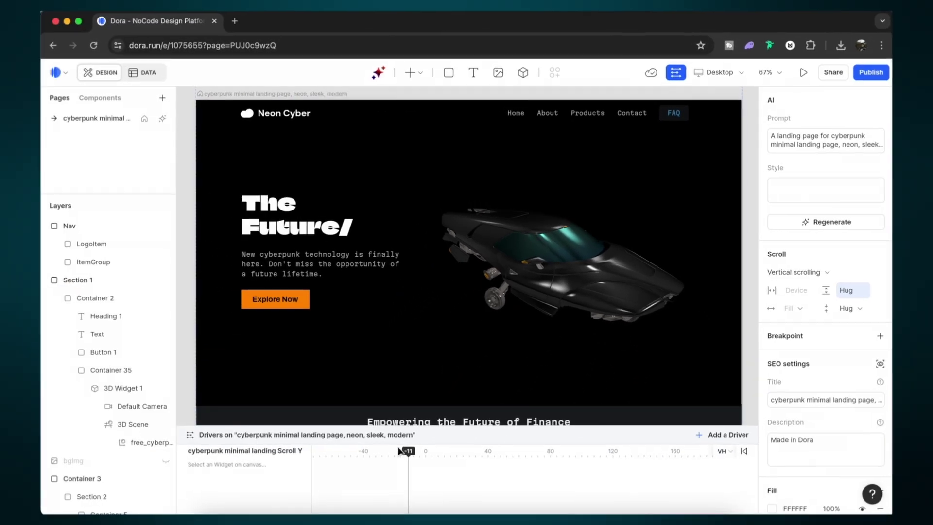
pyautogui.moveTo(415, 448); pyautogui.dragTo(426, 448)
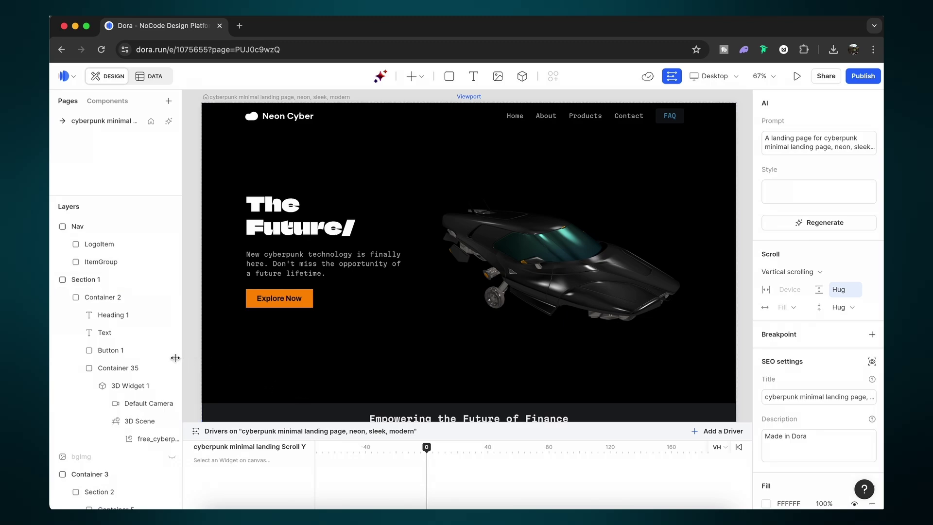
pyautogui.click(144, 439)
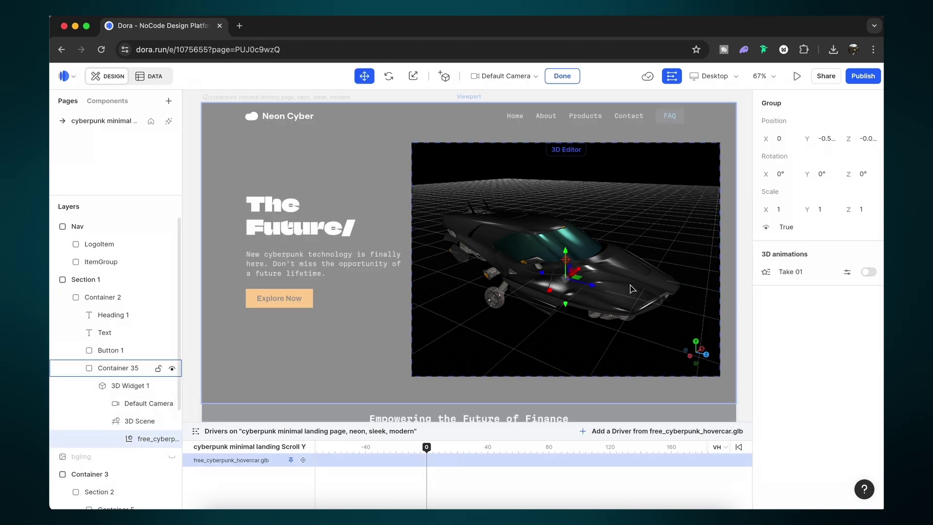
pyautogui.moveTo(427, 448); pyautogui.dragTo(611, 449)
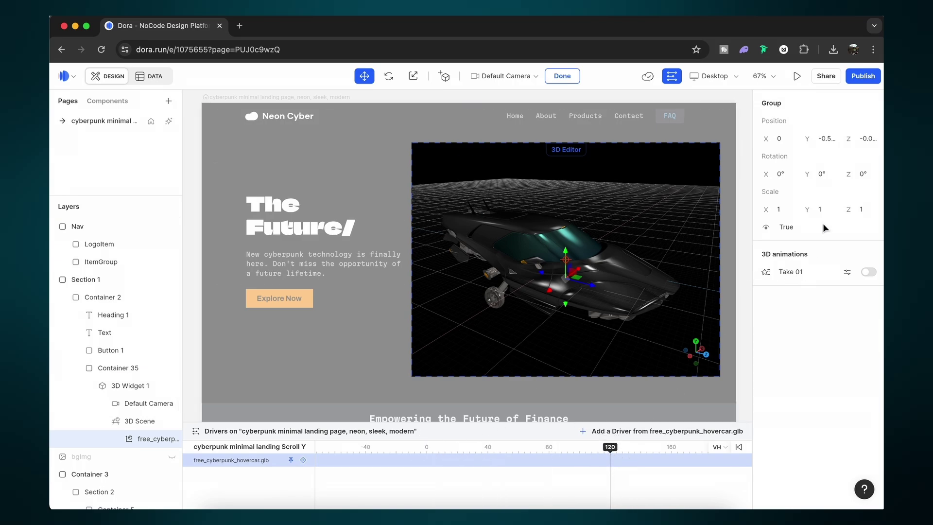
pyautogui.click(791, 172)
pyautogui.press('Return')
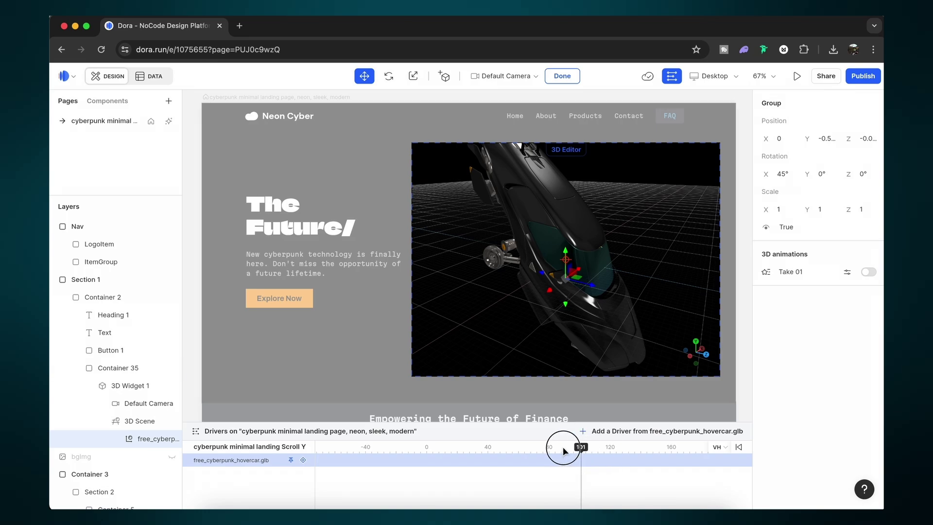
pyautogui.moveTo(562, 447)
pyautogui.mouseDown()
pyautogui.moveTo(469, 445)
pyautogui.moveTo(557, 442)
pyautogui.mouseUp()
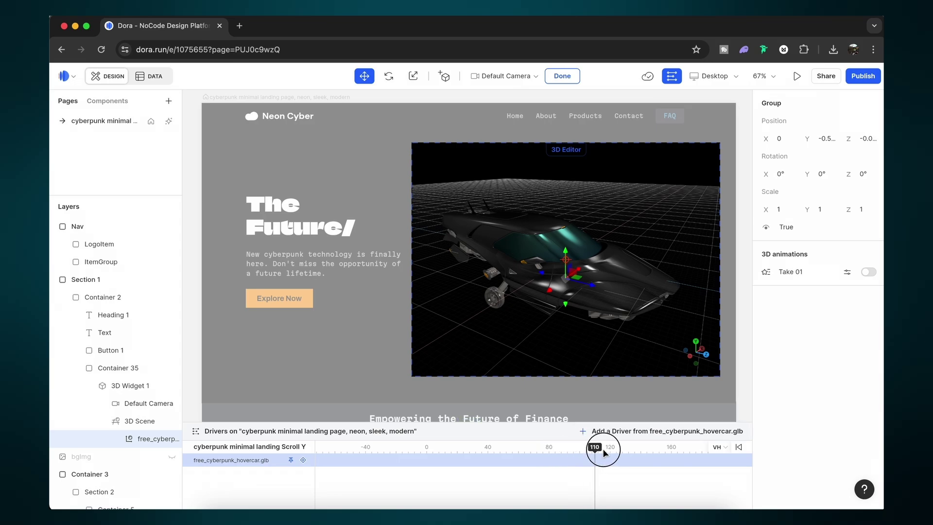
pyautogui.moveTo(611, 451); pyautogui.dragTo(609, 449)
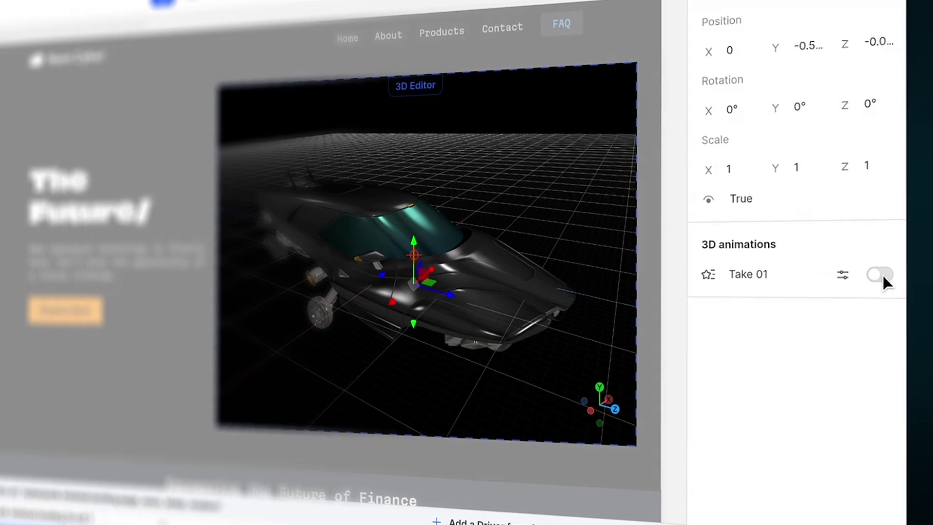
# Enable the car's Take 01 animation, finish the 3D edit, and preview the page.
pyautogui.click(869, 271)
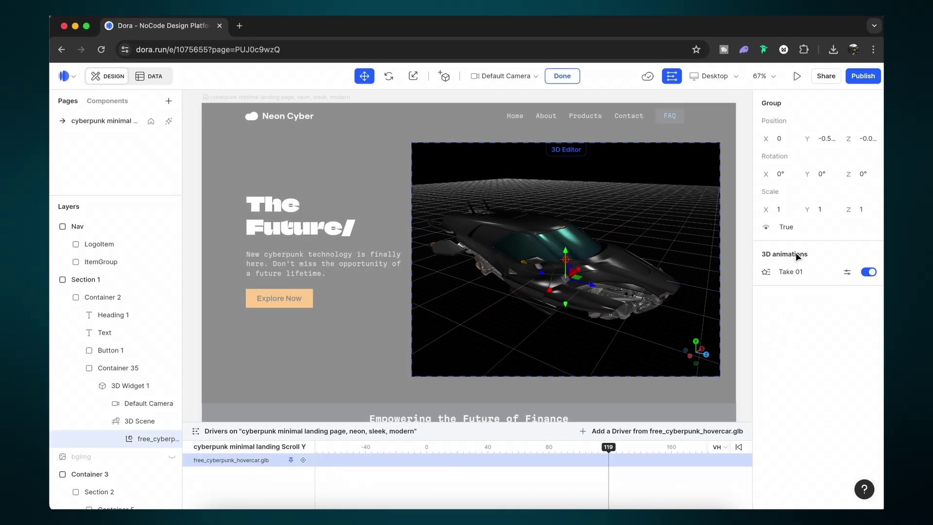
pyautogui.click(563, 76)
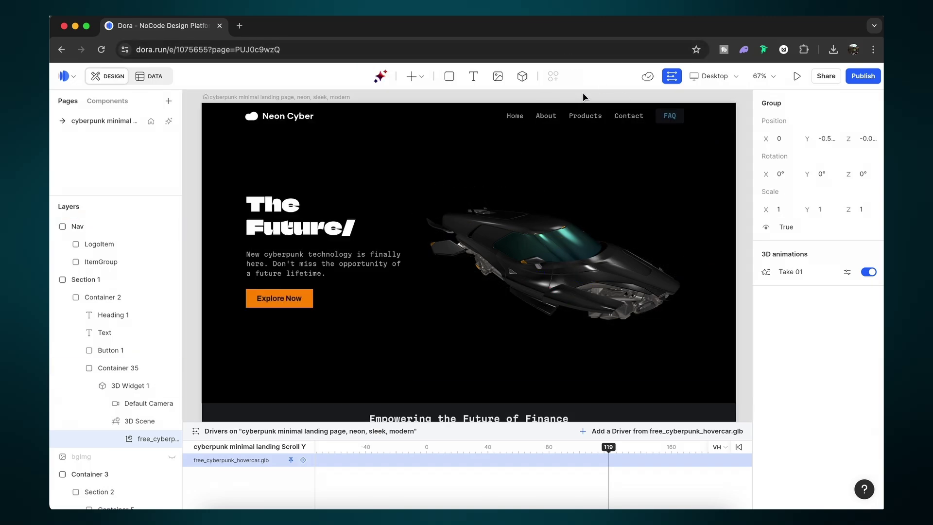
pyautogui.click(796, 76)
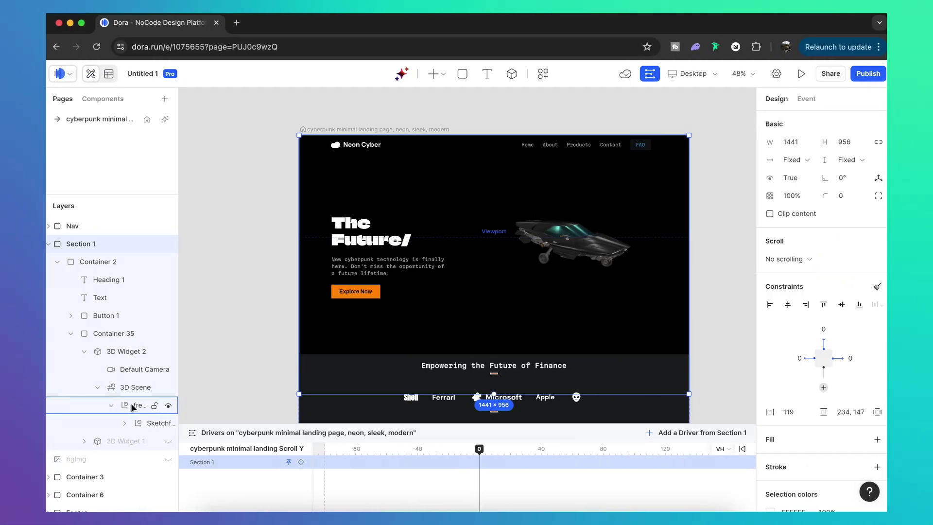
# Open the hovercar in the 3D Editor and add driver keyframes at scroll 0 and 40.
pyautogui.doubleClick(134, 407)
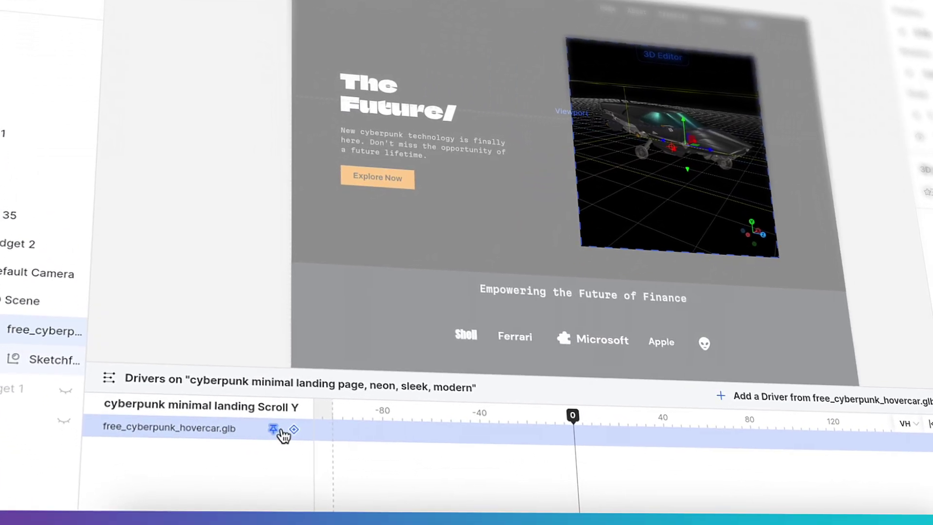
pyautogui.click(301, 462)
pyautogui.moveTo(575, 450); pyautogui.dragTo(662, 417)
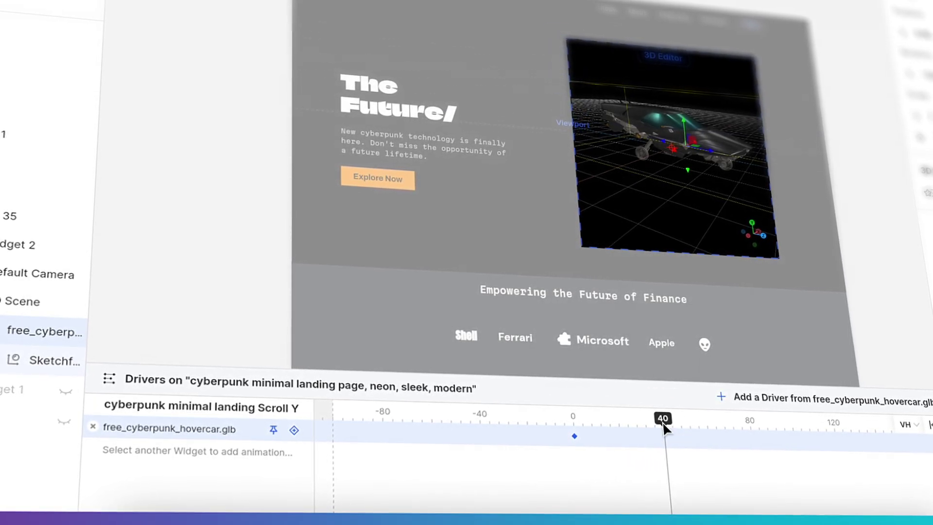
pyautogui.click(294, 430)
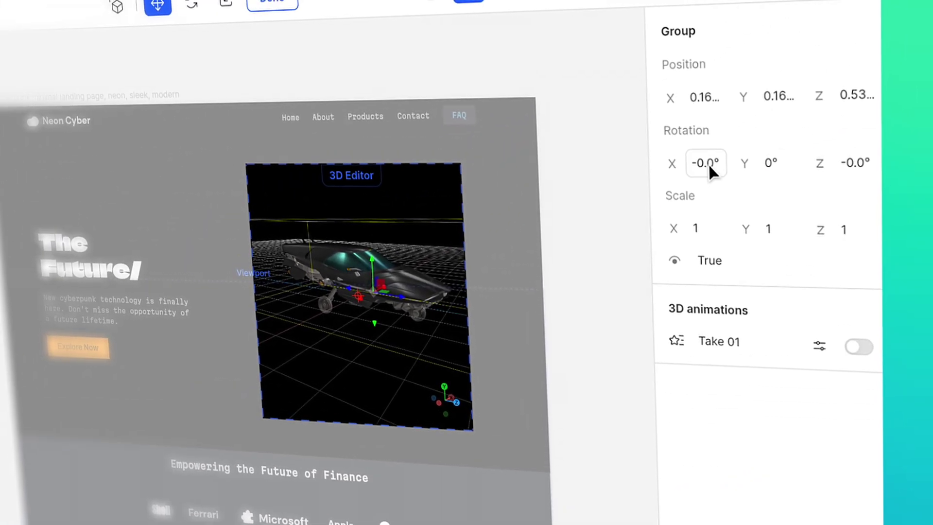
# Set the hovercar's Y rotation to 180° at keyframe 40, undoing an accidental X rotation.
pyautogui.click(710, 163)
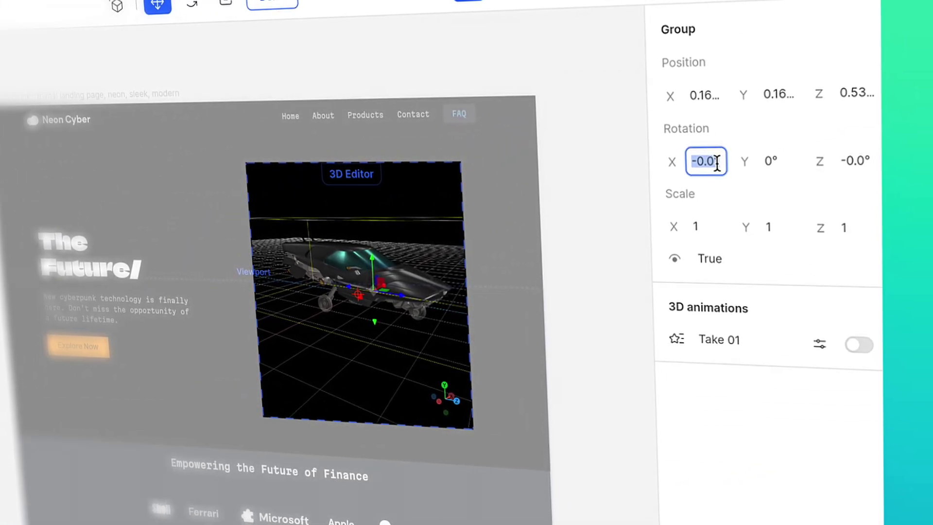
pyautogui.write('180')
pyautogui.press('Return')
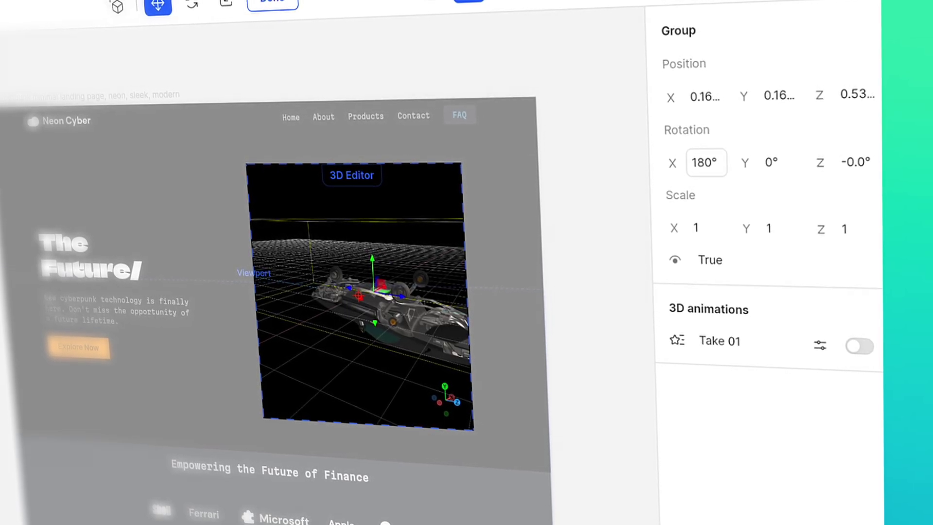
pyautogui.hotkey('ctrl', 'z')
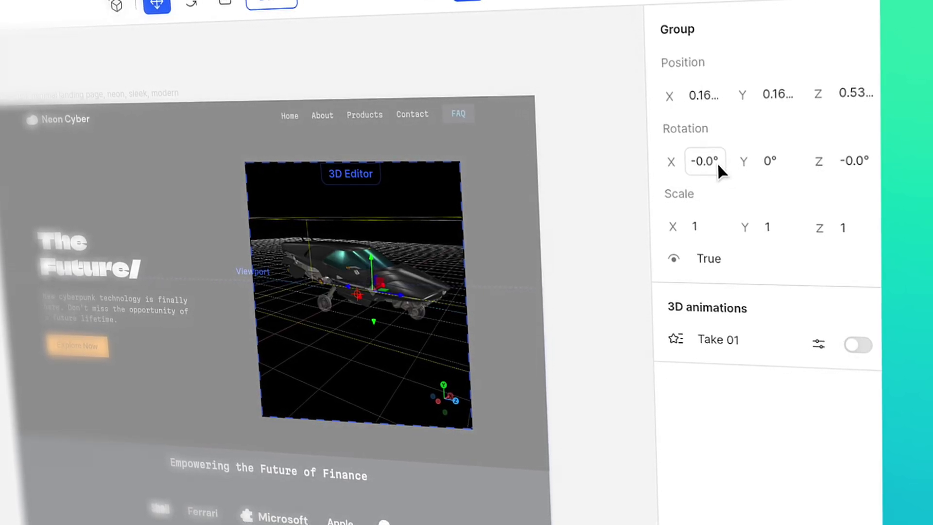
pyautogui.click(771, 161)
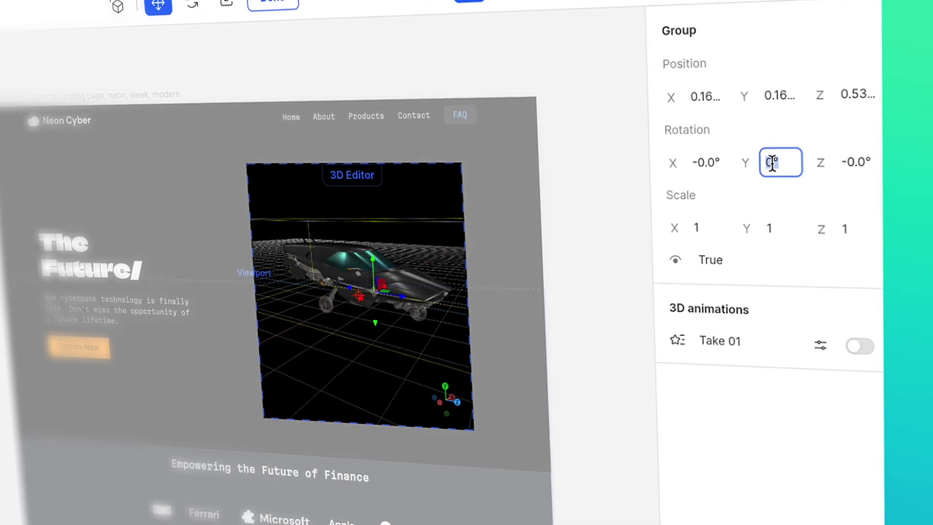
pyautogui.press('BackSpace')
pyautogui.write('180')
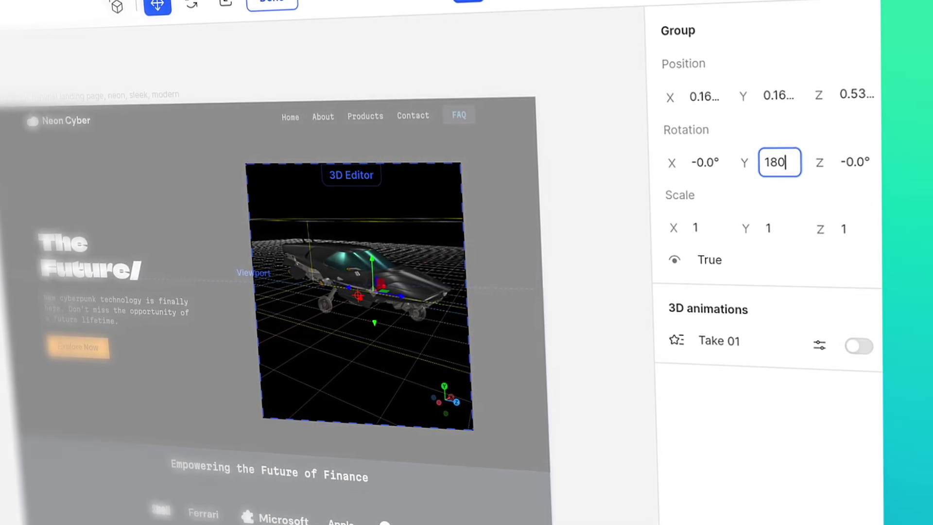
pyautogui.press('Return')
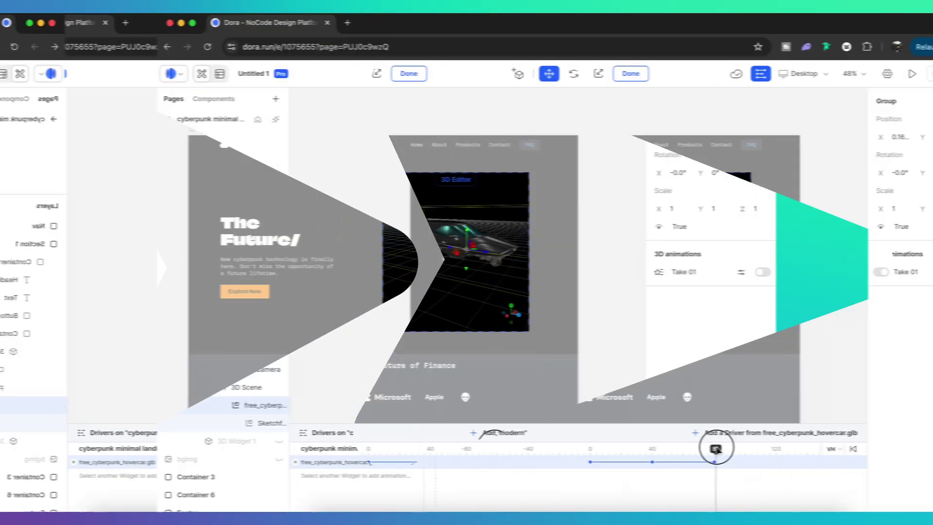
# Add a keyframe at scroll 80 with the hovercar's Y rotation at 360°.
pyautogui.click(604, 448)
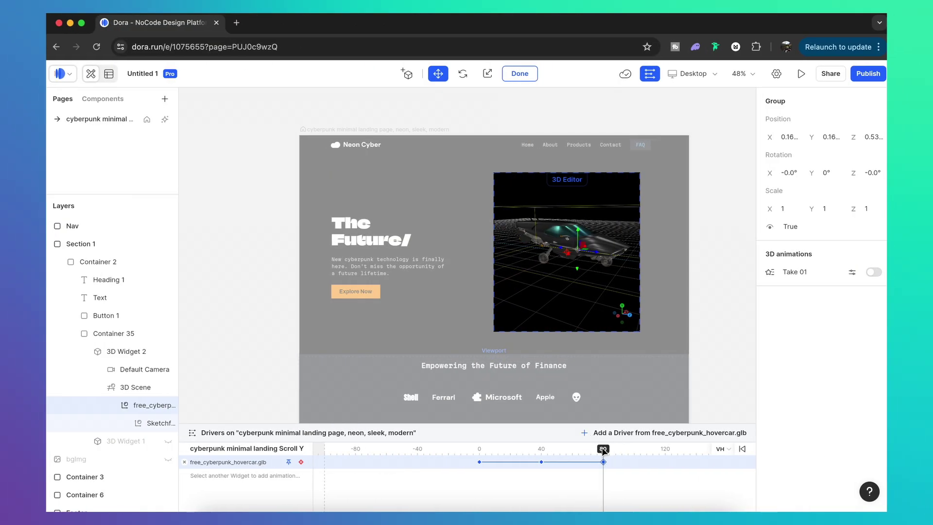
pyautogui.click(831, 172)
pyautogui.write('360')
pyautogui.press('Return')
pyautogui.moveTo(603, 453); pyautogui.dragTo(478, 466)
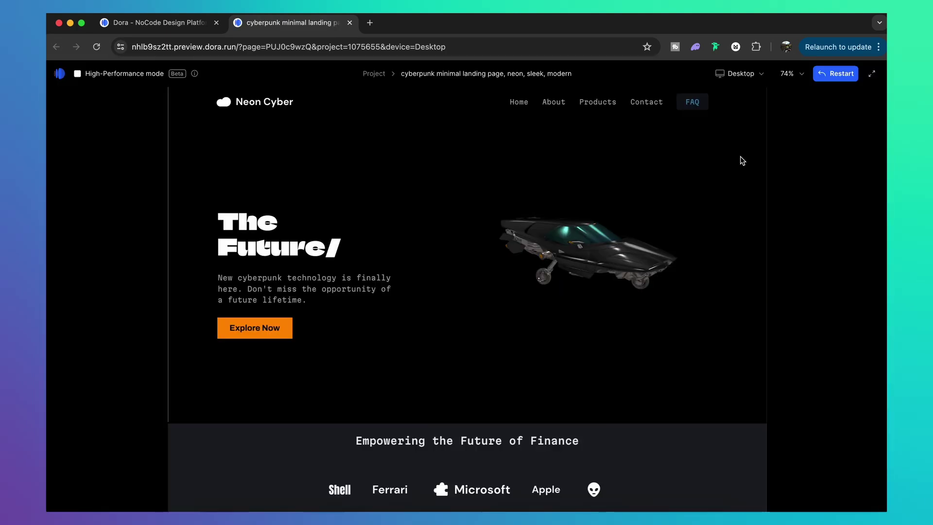
# Scroll the preview down and up twice to watch the hovercar turn head-on and back.
pyautogui.scroll(-3, 699, 237)
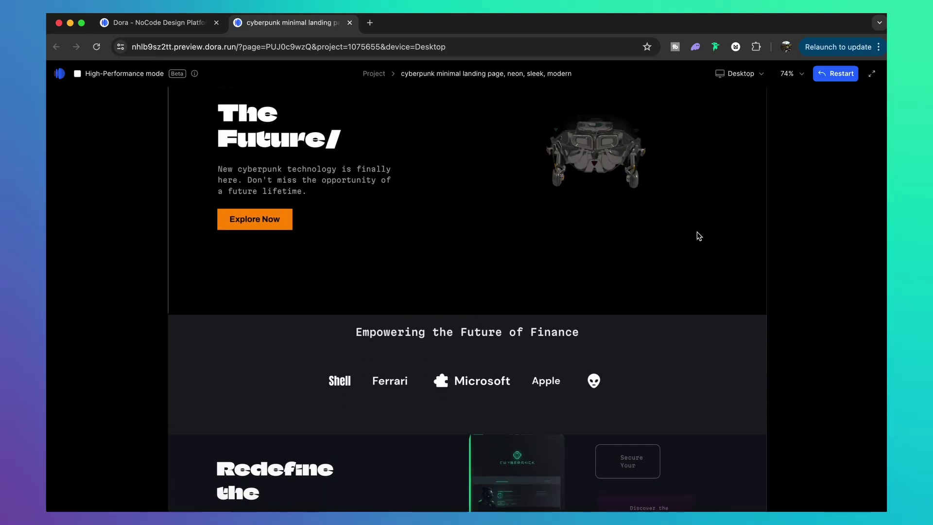
pyautogui.scroll(3, 699, 236)
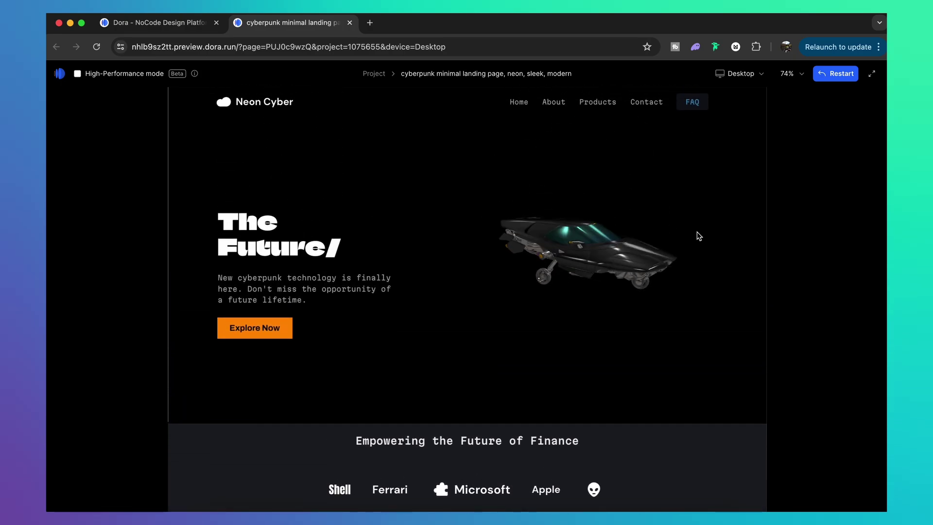
pyautogui.scroll(-3, 699, 236)
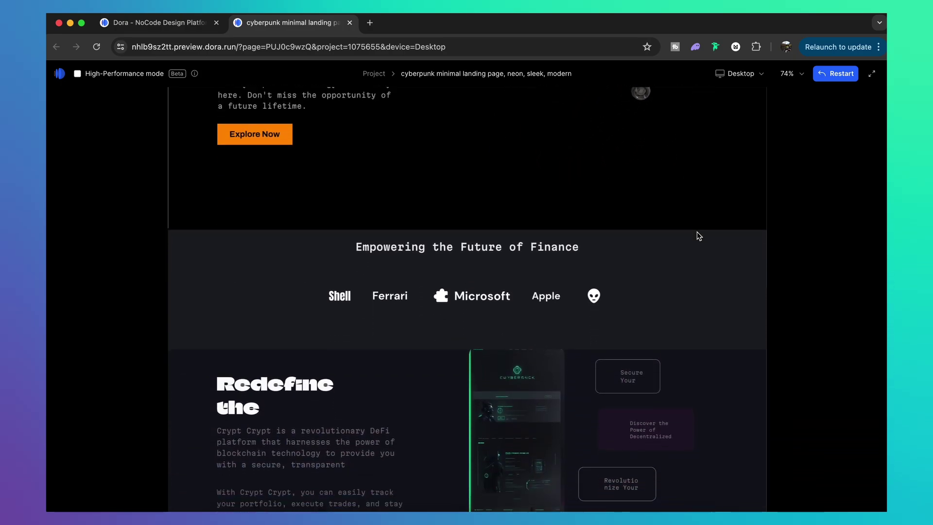
pyautogui.scroll(3, 699, 236)
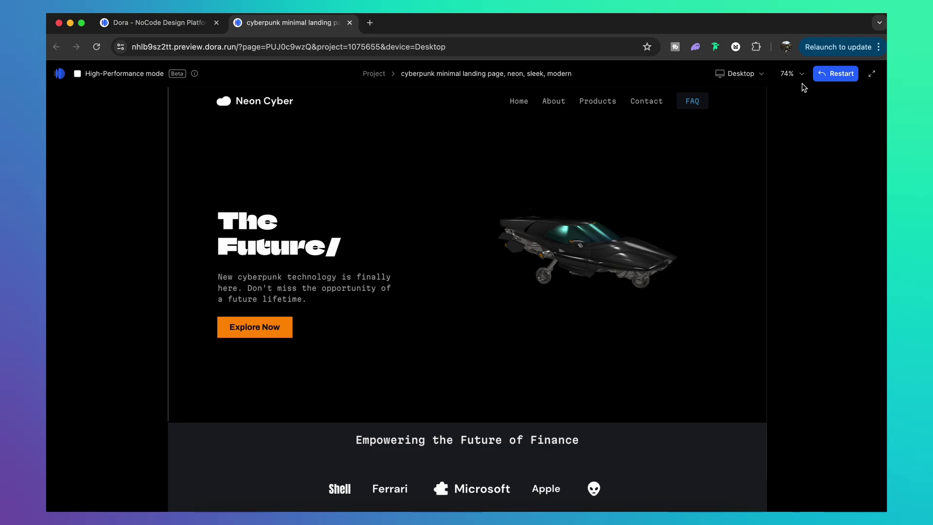
# Move the 180° keyframe from 40 to about 23 and the 360° keyframe from 80 to about 60.
pyautogui.click(350, 23)
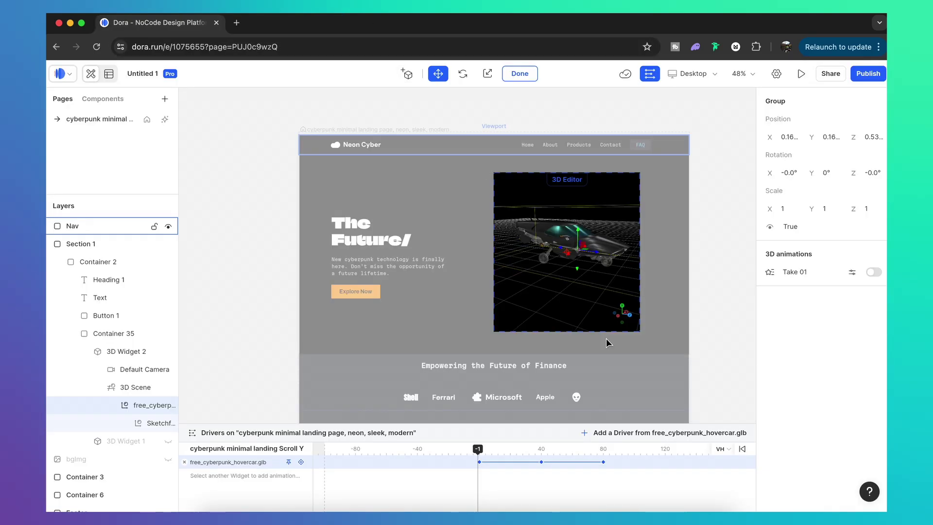
pyautogui.click(541, 462)
pyautogui.moveTo(543, 467); pyautogui.dragTo(520, 468)
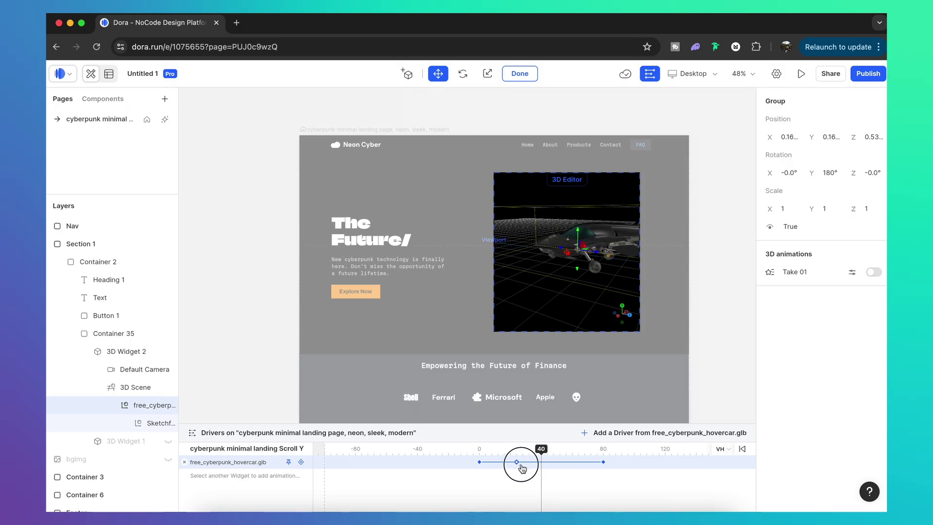
pyautogui.moveTo(602, 465); pyautogui.dragTo(480, 448)
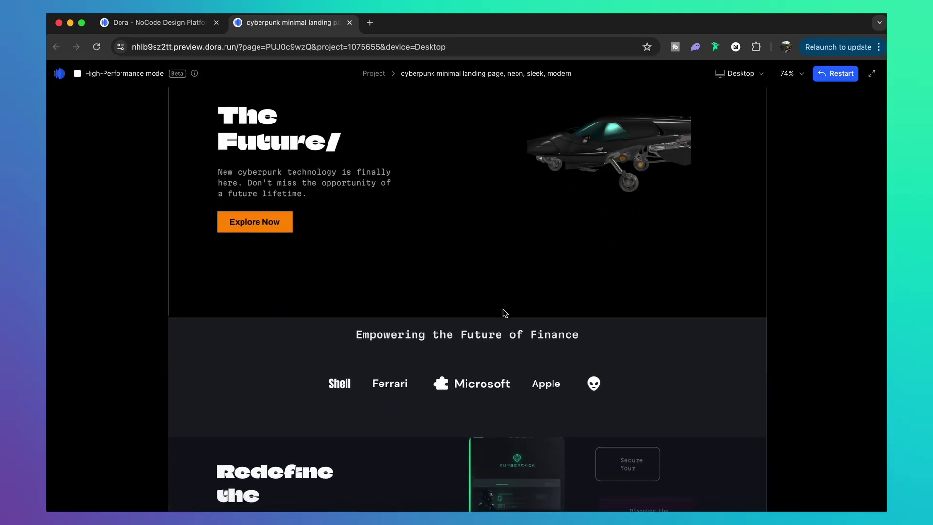
# Scroll the preview down and up to test the quicker spin, then close the preview tab.
pyautogui.scroll(-1, 503, 313)
pyautogui.scroll(3, 503, 313)
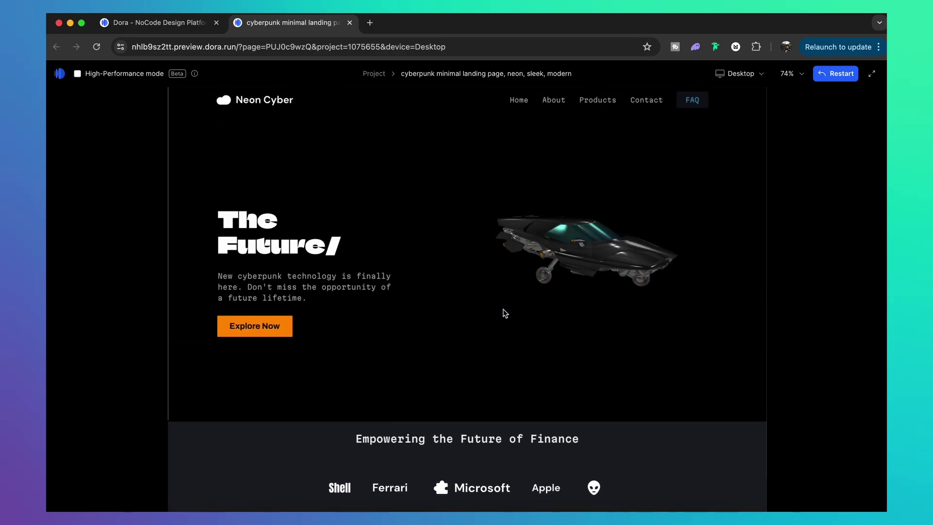
pyautogui.scroll(-2, 504, 313)
pyautogui.scroll(2, 504, 313)
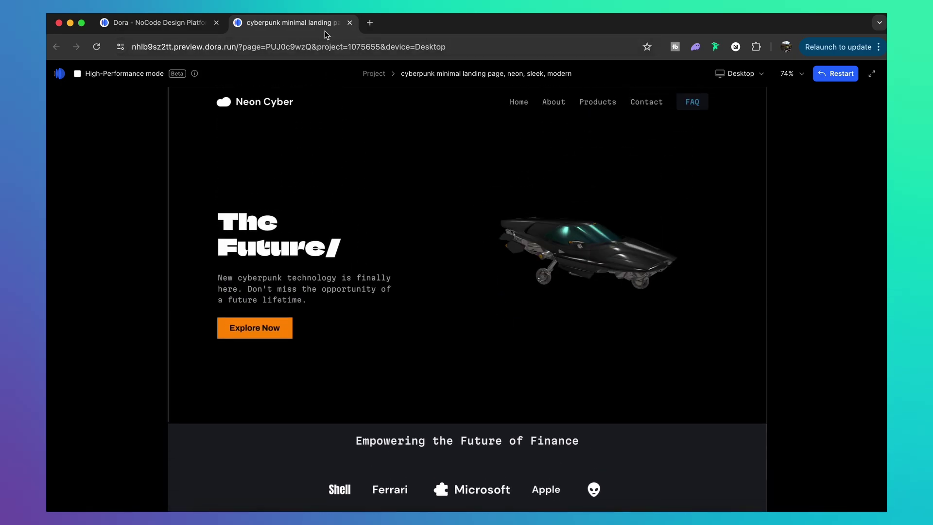
pyautogui.click(350, 22)
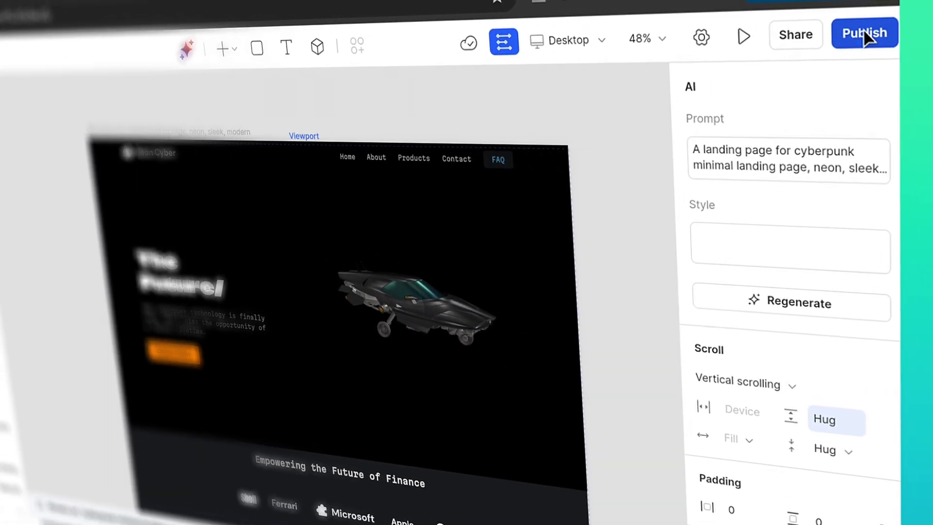
# Choose Add custom domain from the Publish popover.
pyautogui.click(867, 75)
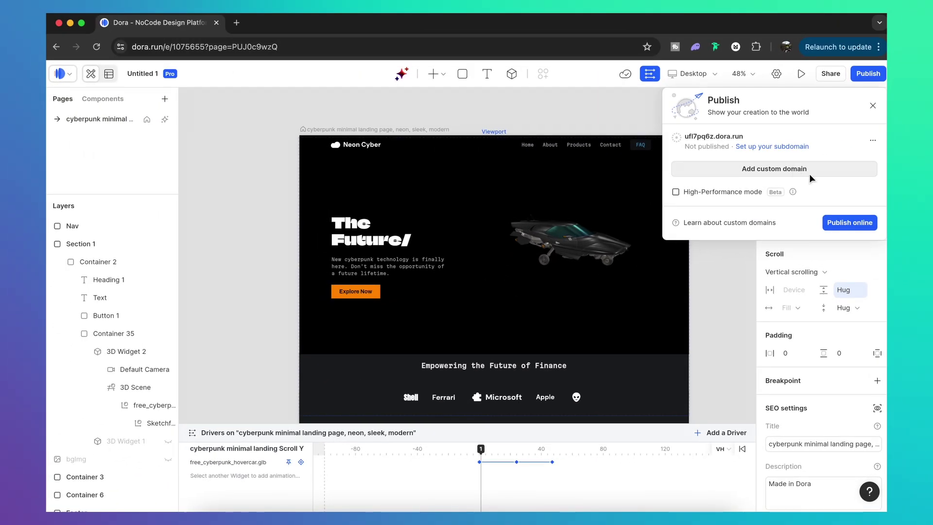
pyautogui.click(768, 208)
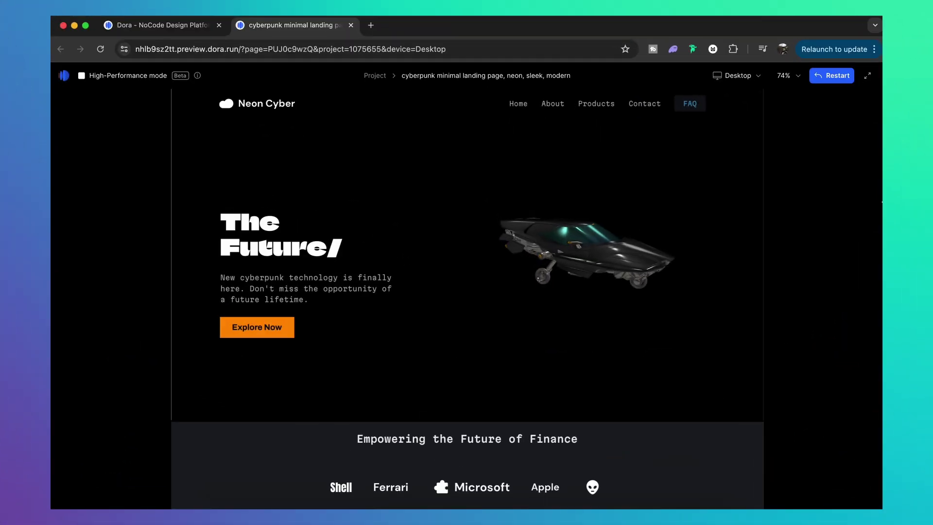
# Narrow the browser window and scroll the preview down to the 'Redefine the' section.
pyautogui.moveTo(880, 201); pyautogui.dragTo(769, 218)
pyautogui.moveTo(857, 217); pyautogui.dragTo(880, 216)
pyautogui.scroll(-6, 694, 325)
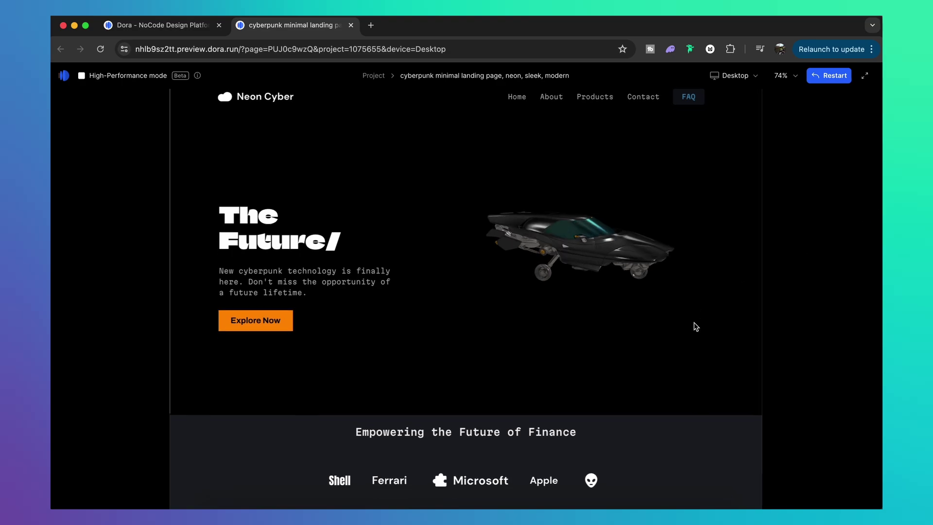
pyautogui.scroll(-1, 696, 326)
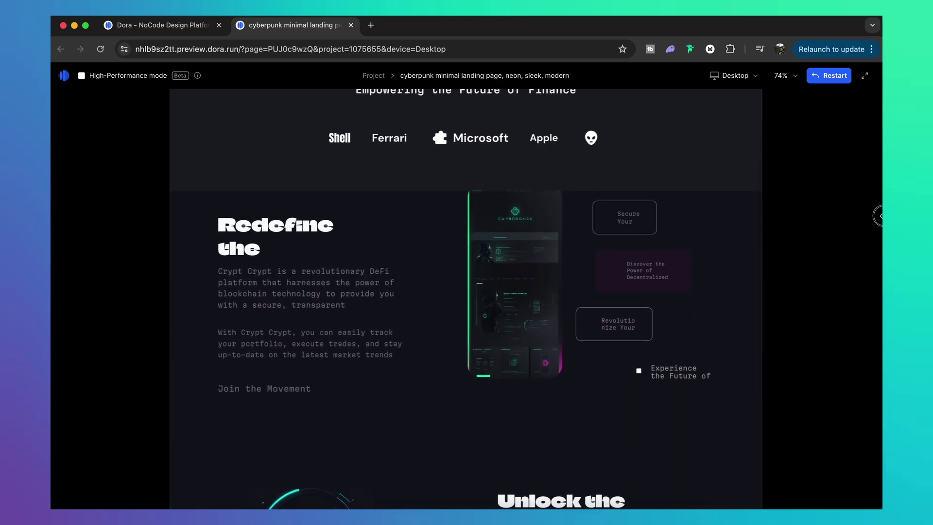